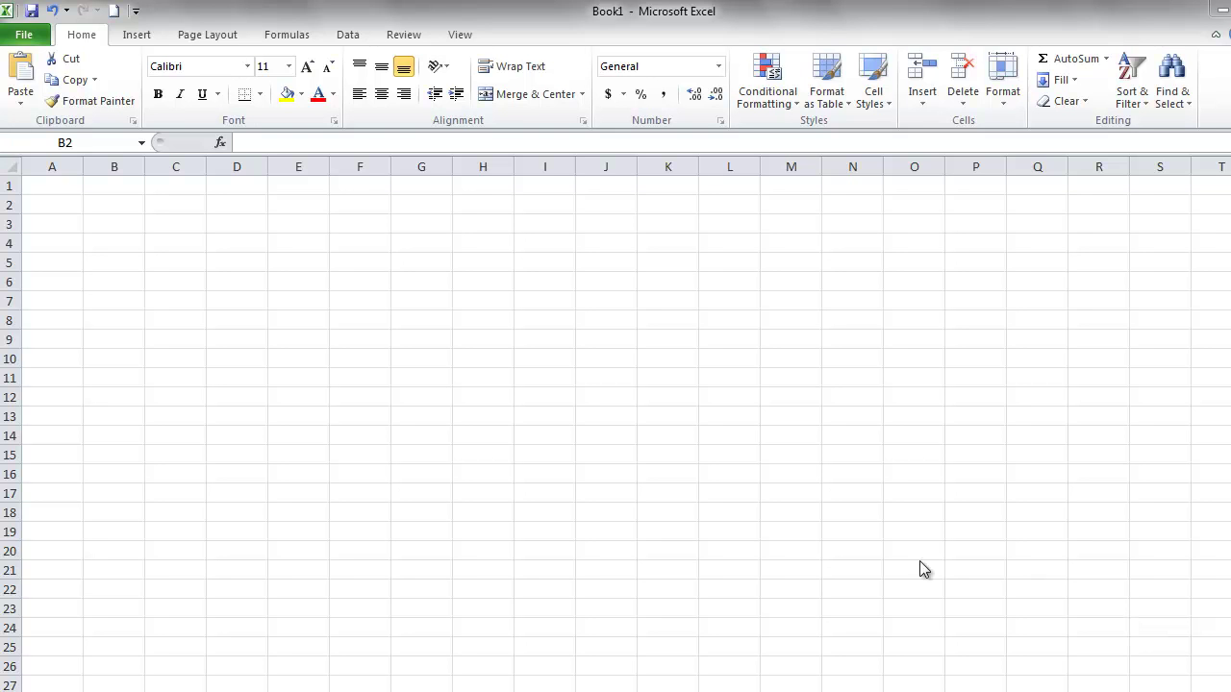
# Enter the header Month in B3 with Jan in B4 and Feb in B5 below it
pyautogui.click(112, 227)
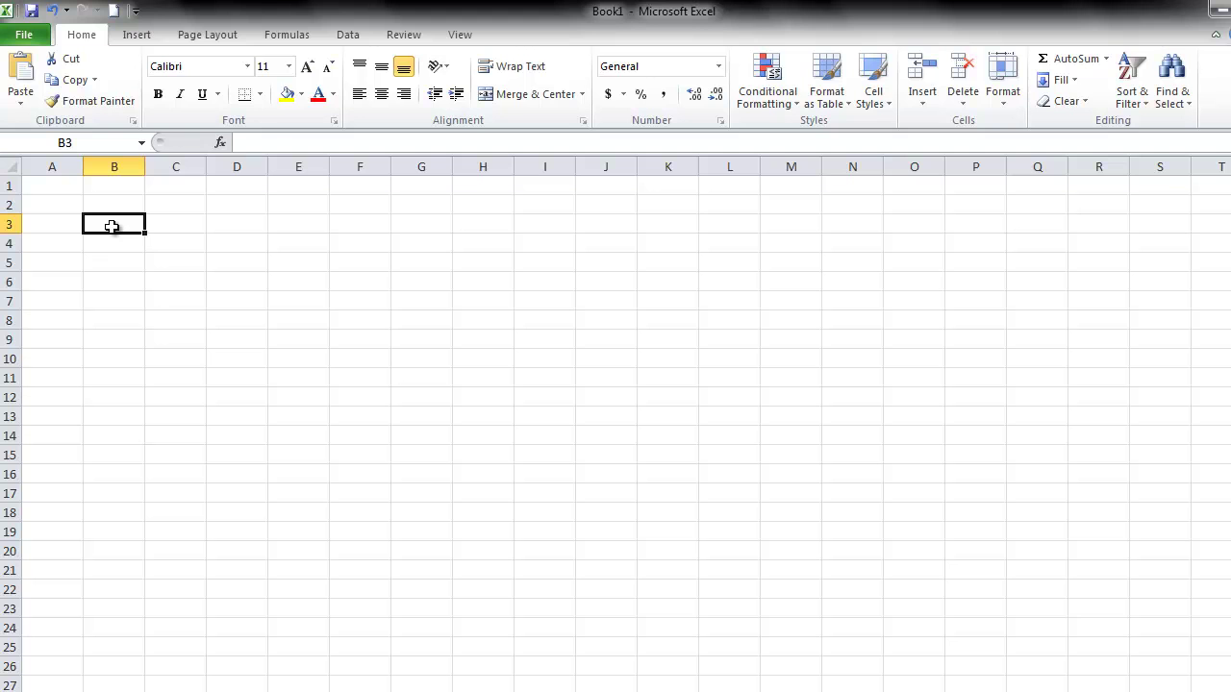
pyautogui.write('Month')
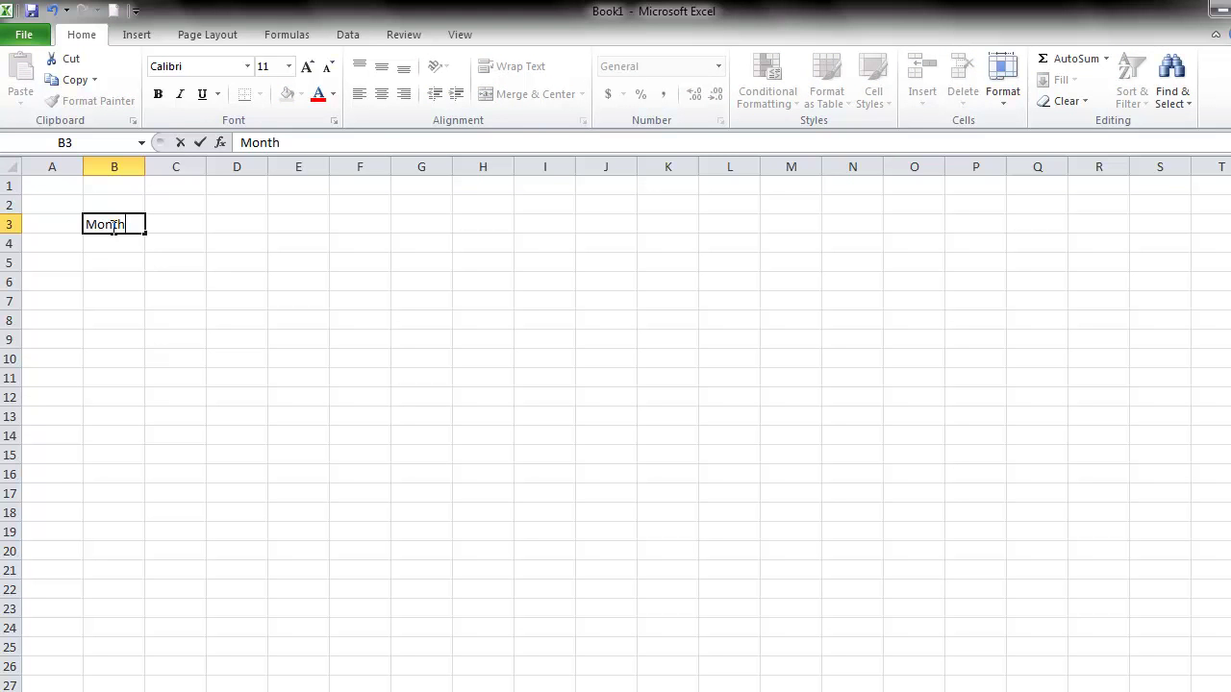
pyautogui.press('Return')
pyautogui.write('Jan')
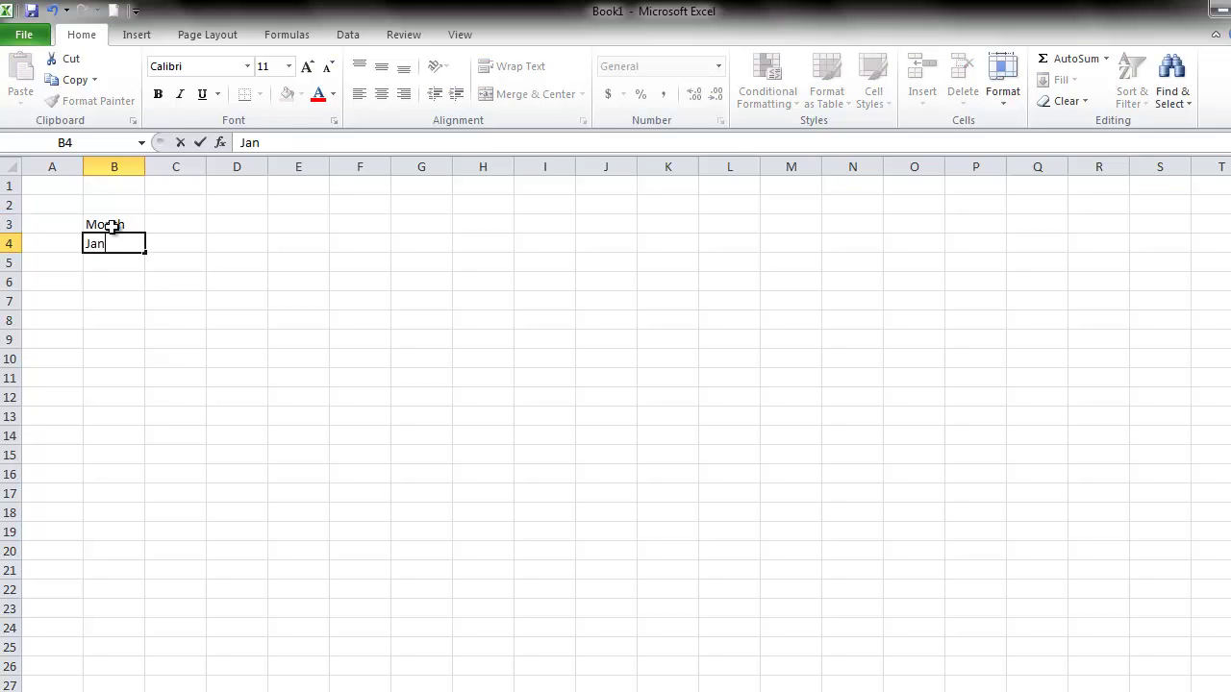
pyautogui.press('Return')
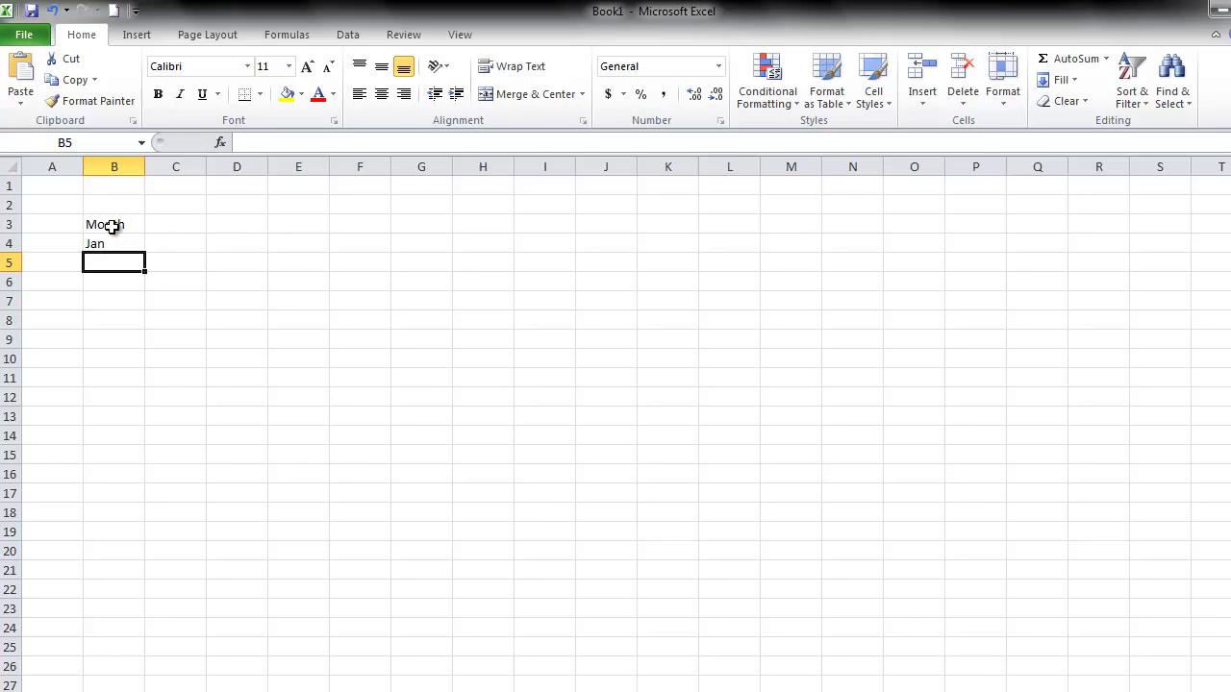
pyautogui.write('Feb')
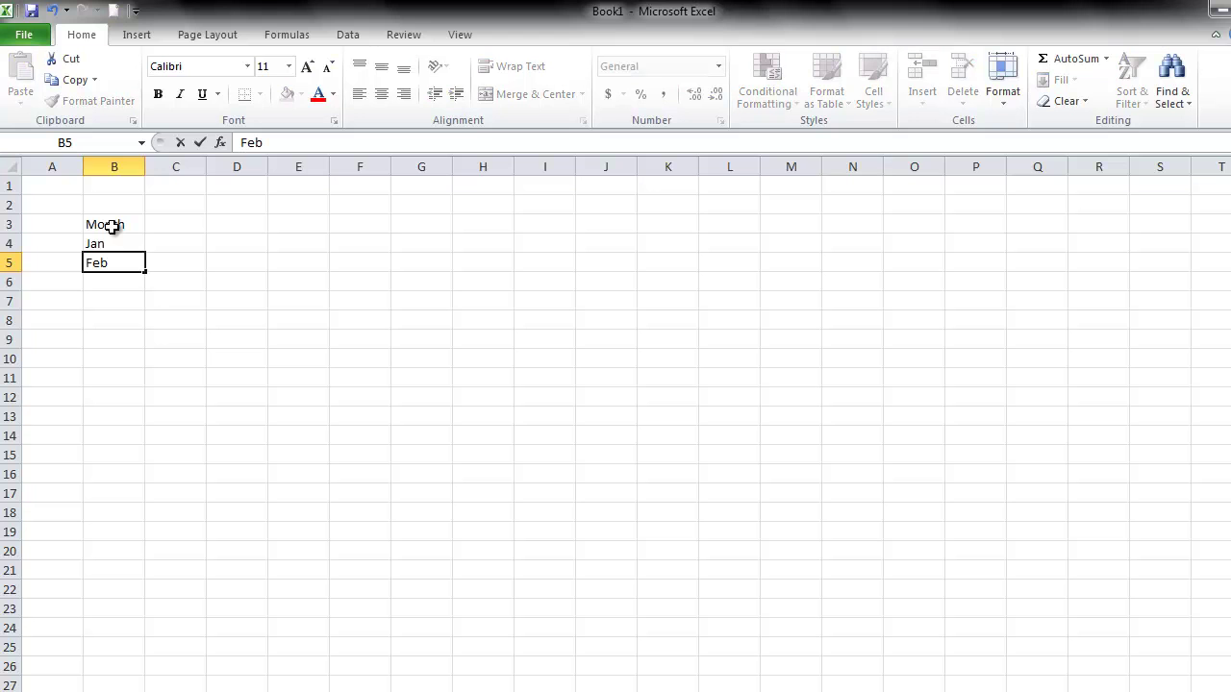
# Extend the month series from B4:B5 down to row 27 so it covers two full years ending in Dec
pyautogui.moveTo(103, 242); pyautogui.dragTo(106, 260)
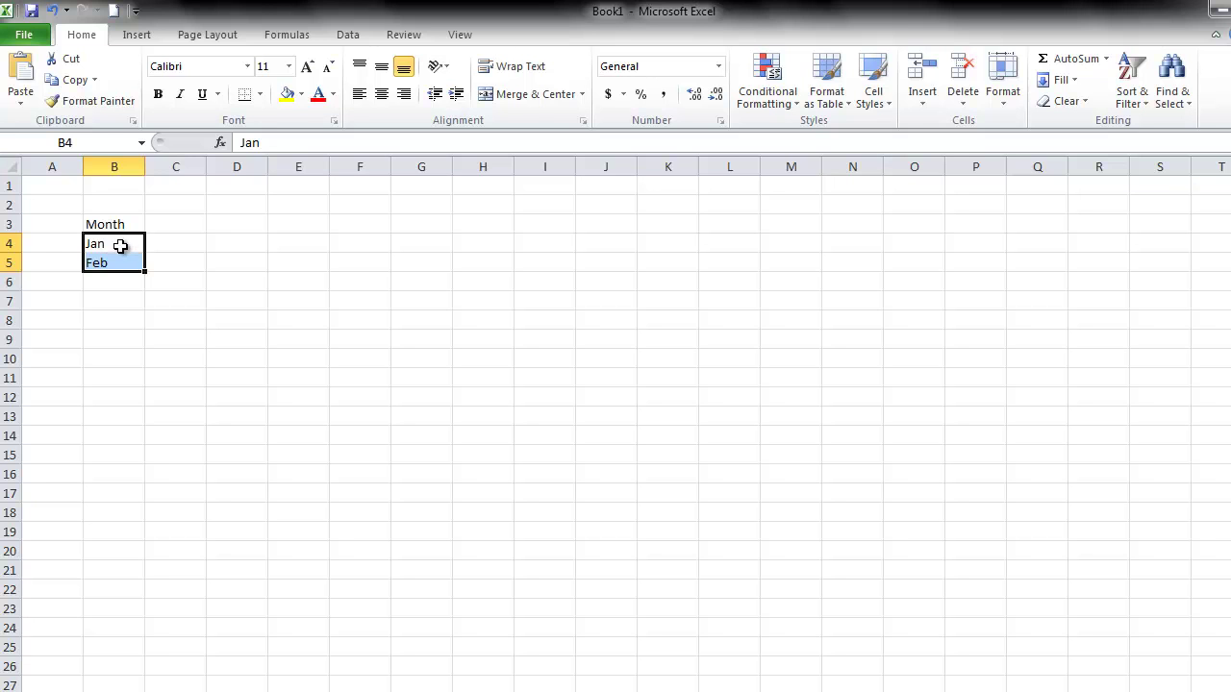
pyautogui.moveTo(120, 246); pyautogui.dragTo(114, 255)
pyautogui.moveTo(145, 273); pyautogui.dragTo(137, 470)
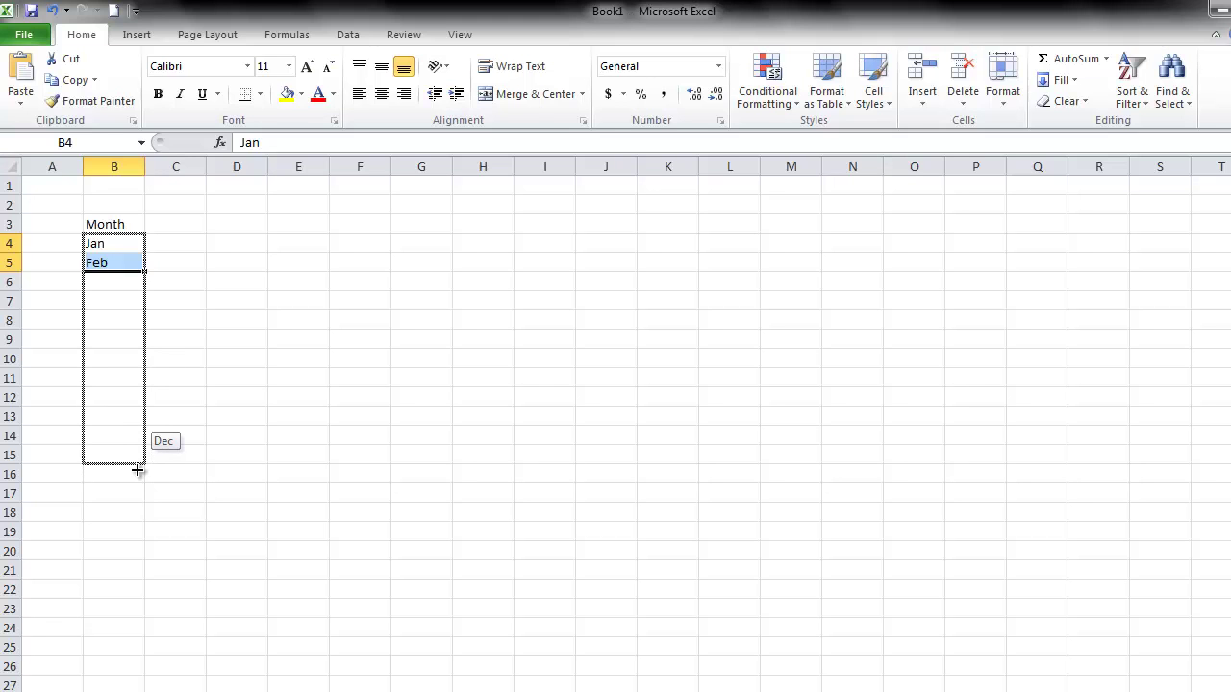
pyautogui.moveTo(138, 470); pyautogui.dragTo(137, 687)
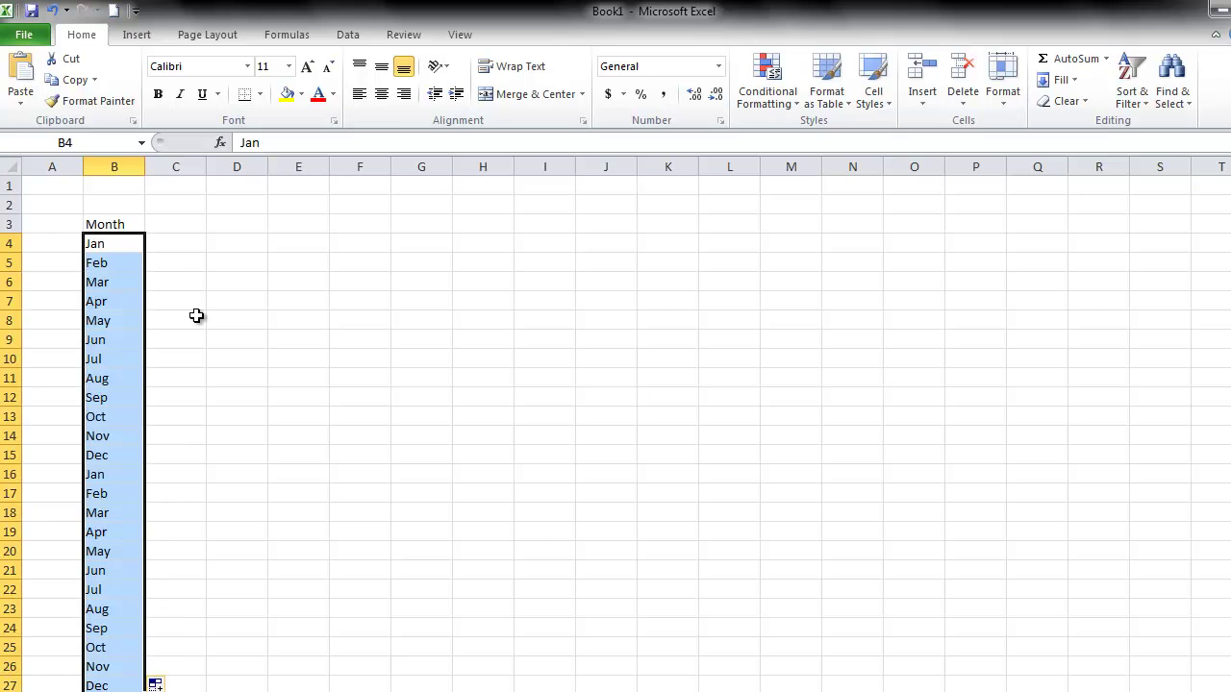
# Enter the header Sales in C3, beside the Month header
pyautogui.click(163, 226)
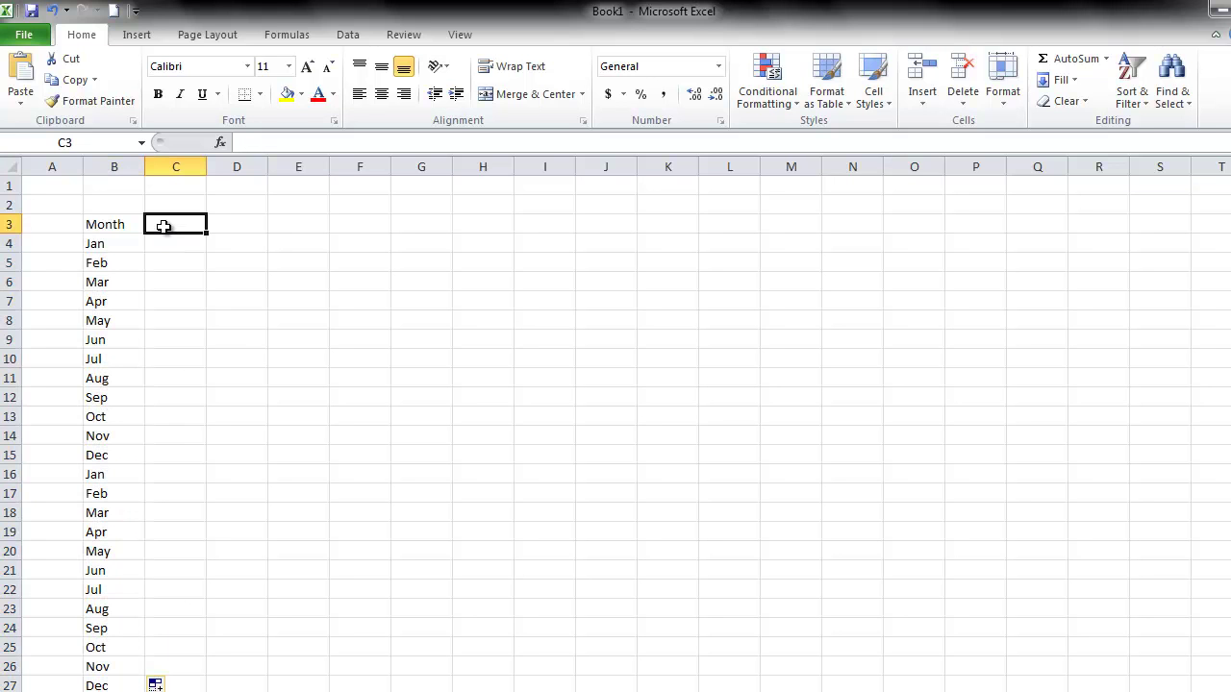
pyautogui.write('Sales')
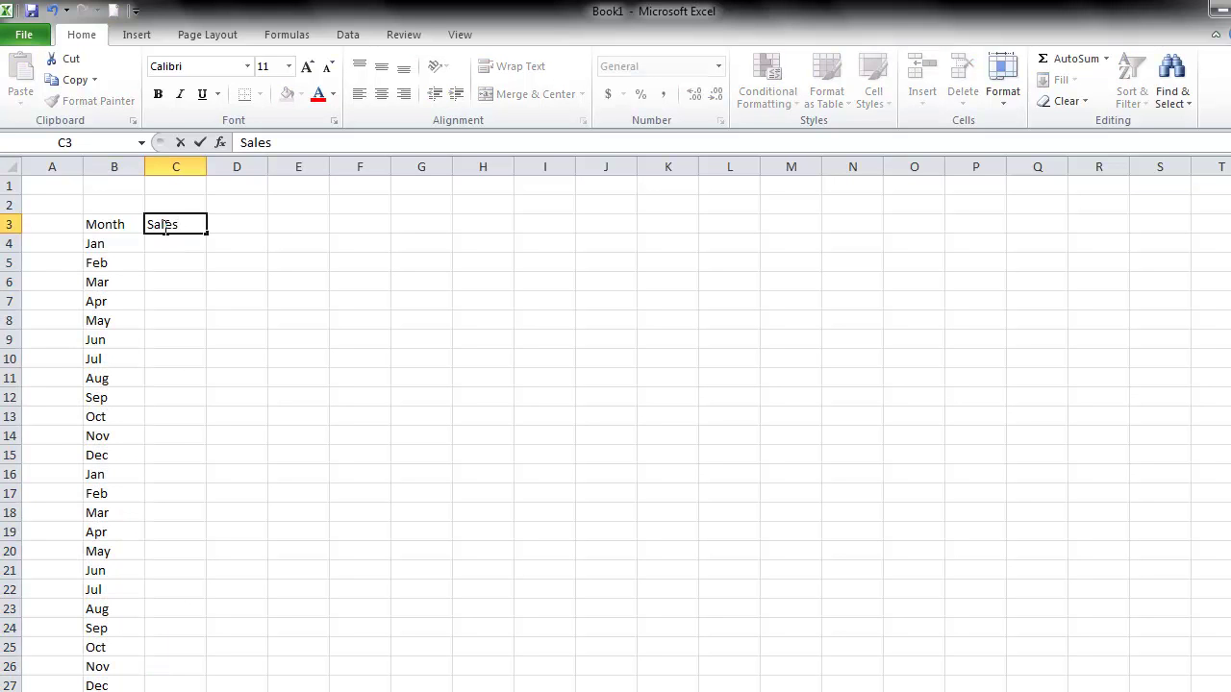
pyautogui.press('Return')
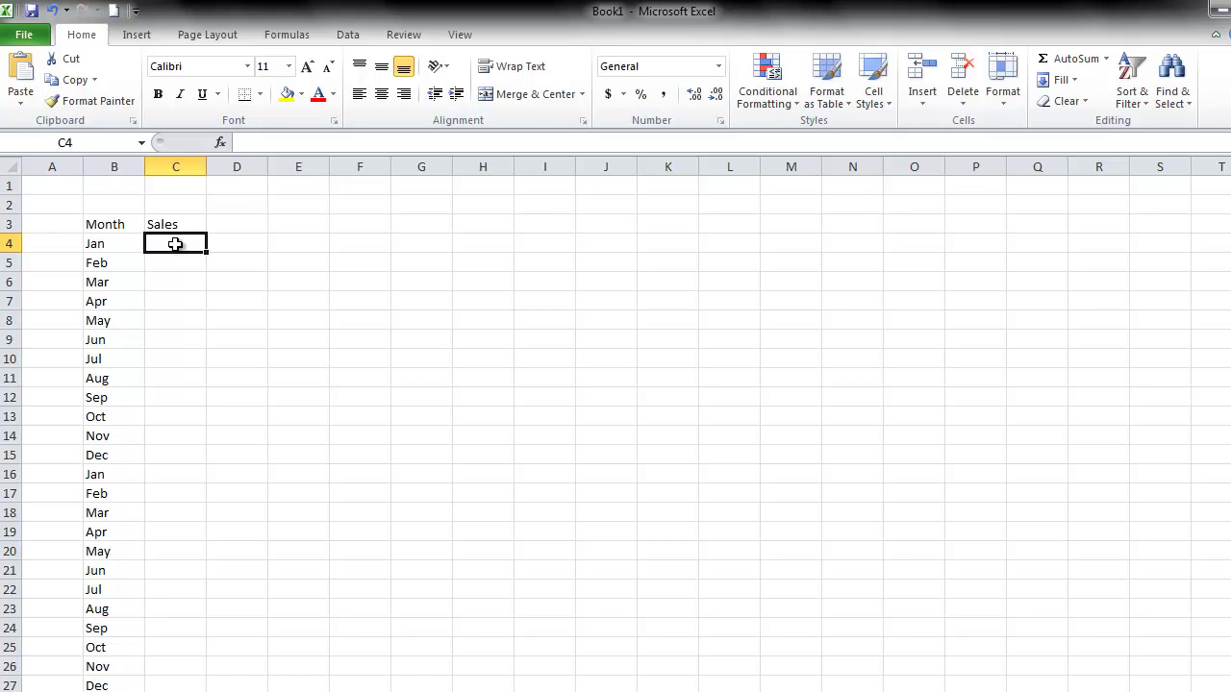
# Enter the sales values 25, 36, 26, 35 and 65 in cells C4 to C8
pyautogui.moveTo(175, 244); pyautogui.dragTo(160, 685)
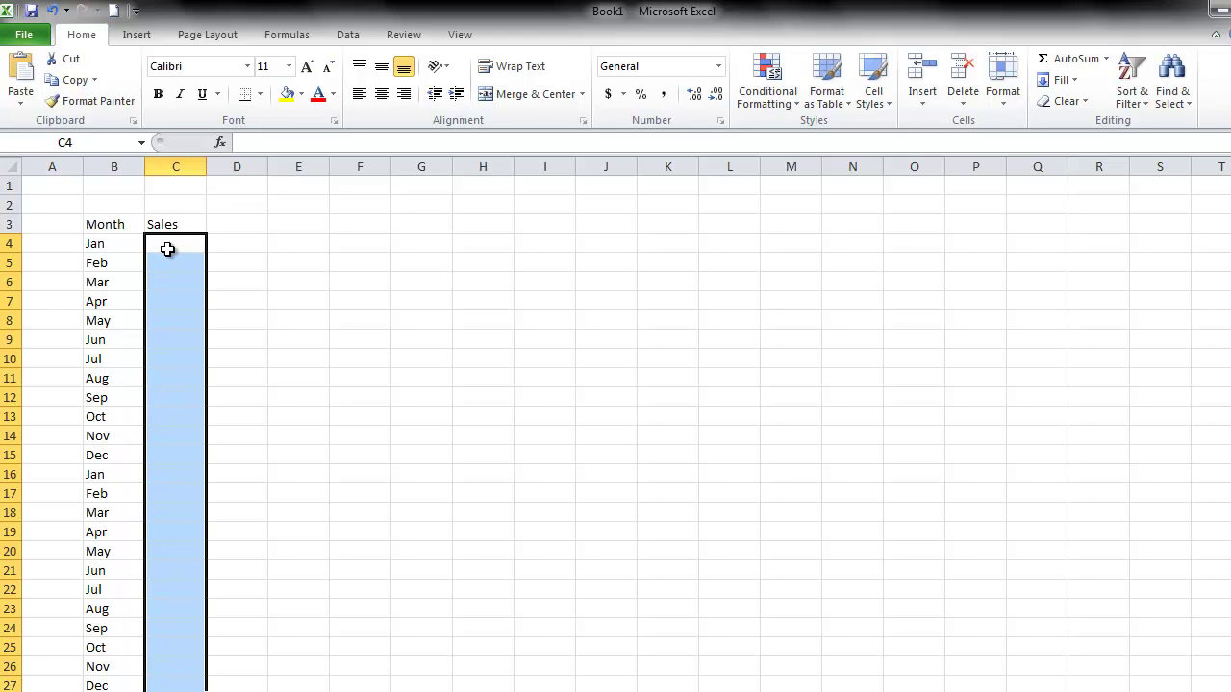
pyautogui.write('25')
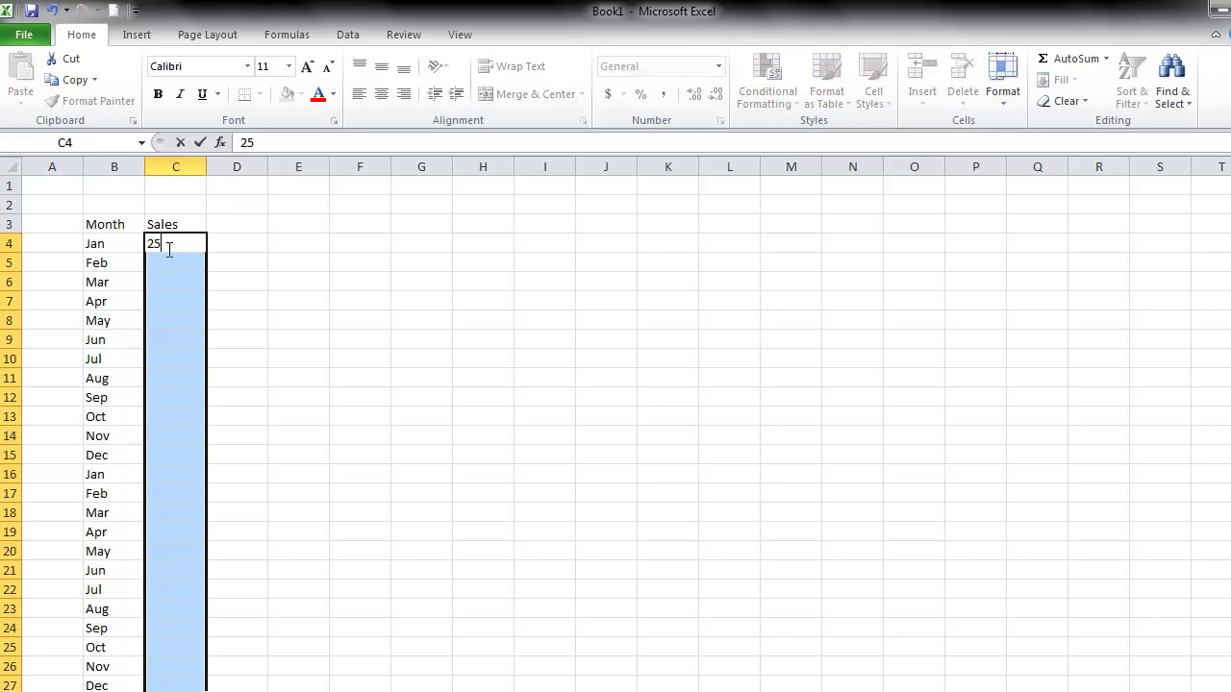
pyautogui.press('Return')
pyautogui.write('36')
pyautogui.press('Return')
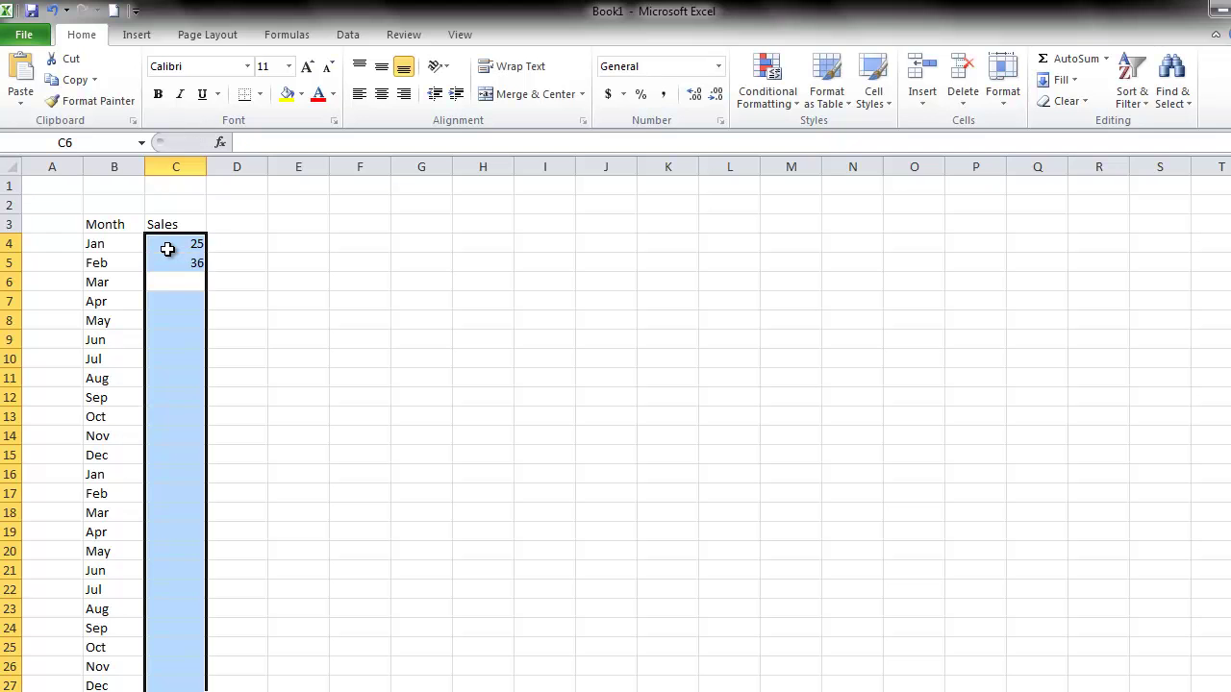
pyautogui.write('26')
pyautogui.press('Return')
pyautogui.write('35')
pyautogui.press('Return')
pyautogui.write('65')
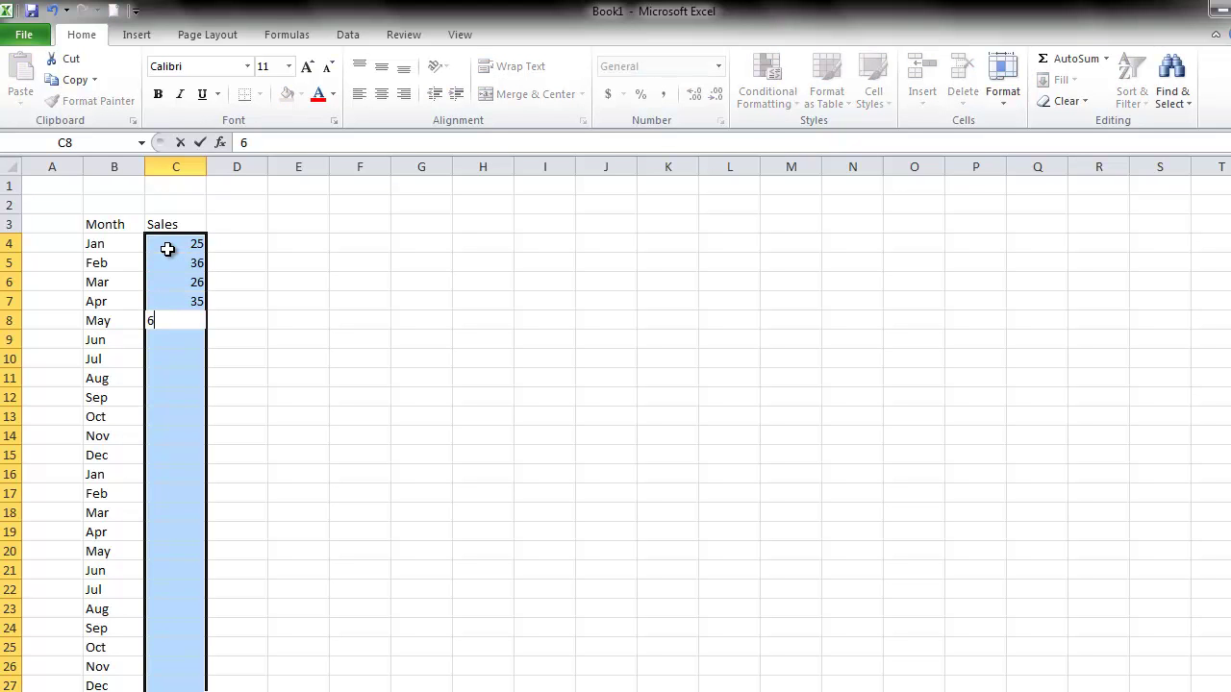
pyautogui.press('Return')
# Enter the sales values 98, 5, 65, 12, 15 and 95 in cells C9 to C14
pyautogui.write('98')
pyautogui.press('Return')
pyautogui.write('5')
pyautogui.press('Return')
pyautogui.write('65')
pyautogui.press('Return')
pyautogui.write('12')
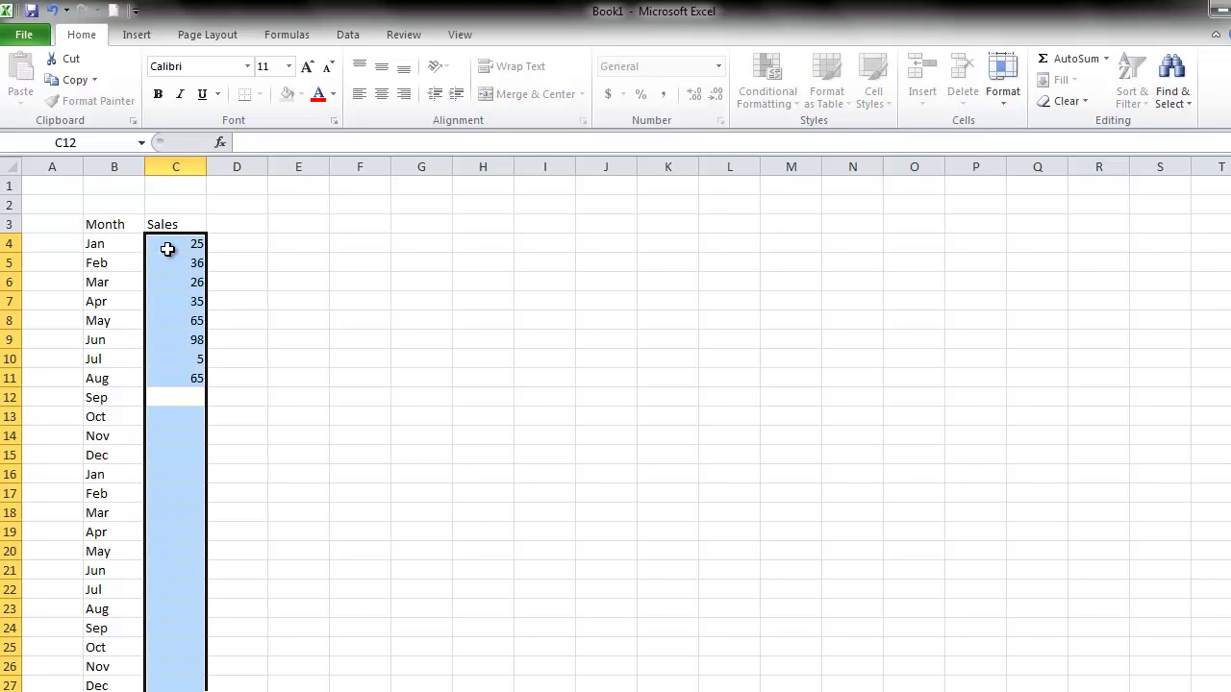
pyautogui.press('Return')
pyautogui.write('15')
pyautogui.press('Return')
pyautogui.write('95')
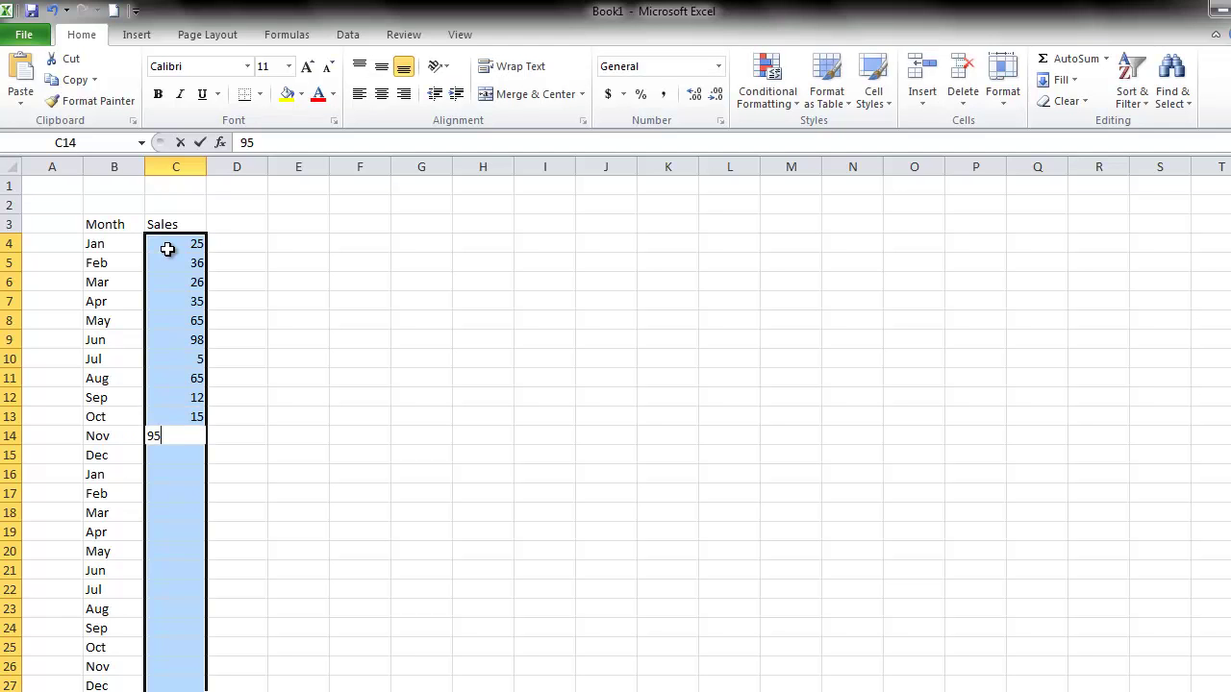
pyautogui.press('Return')
# Enter the sales values 54, 45, 75, 65, 95, 35 and 15 in cells C15 to C21
pyautogui.write('54 45')
pyautogui.press('Return')
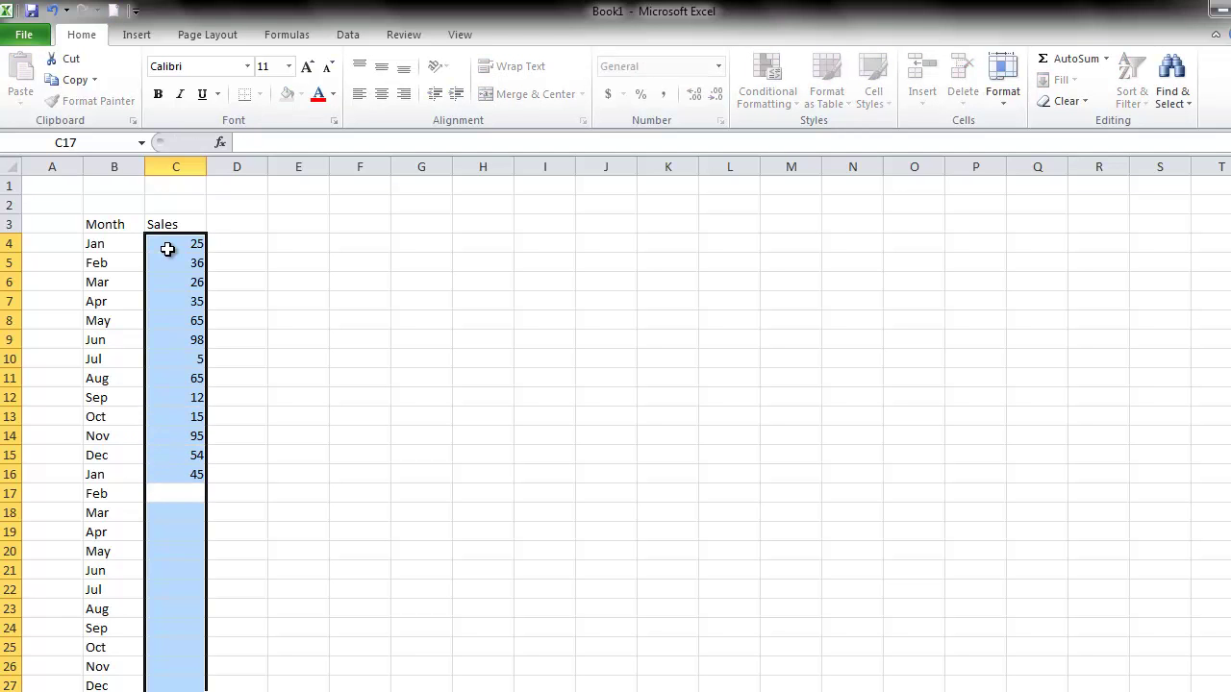
pyautogui.write('75')
pyautogui.press('Return')
pyautogui.write('65')
pyautogui.press('Return')
pyautogui.write('95 35')
pyautogui.press('Return')
pyautogui.write('15')
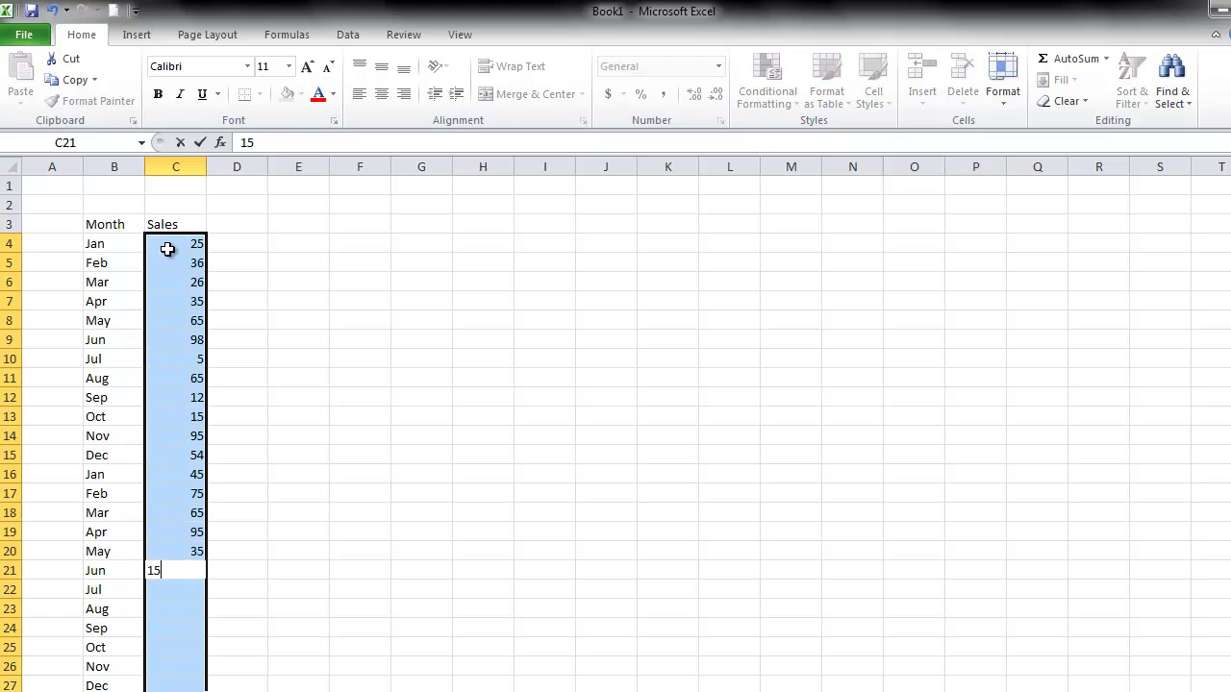
pyautogui.press('Return')
# Enter the sales values 35, 12, 54, 15, 21 and 35 in cells C22 to C27
pyautogui.write('35')
pyautogui.press('Return')
pyautogui.write('12')
pyautogui.press('Return')
pyautogui.write('54')
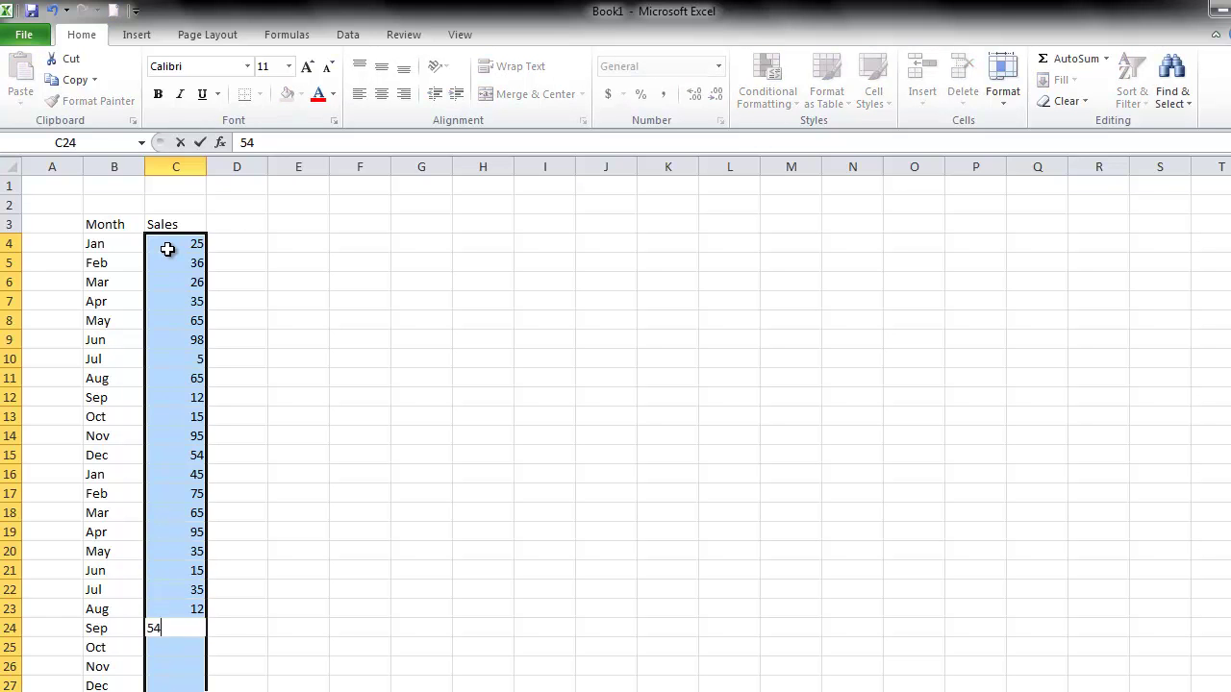
pyautogui.press('Return')
pyautogui.write('15')
pyautogui.press('Return')
pyautogui.write('21')
pyautogui.press('Return')
pyautogui.write('35')
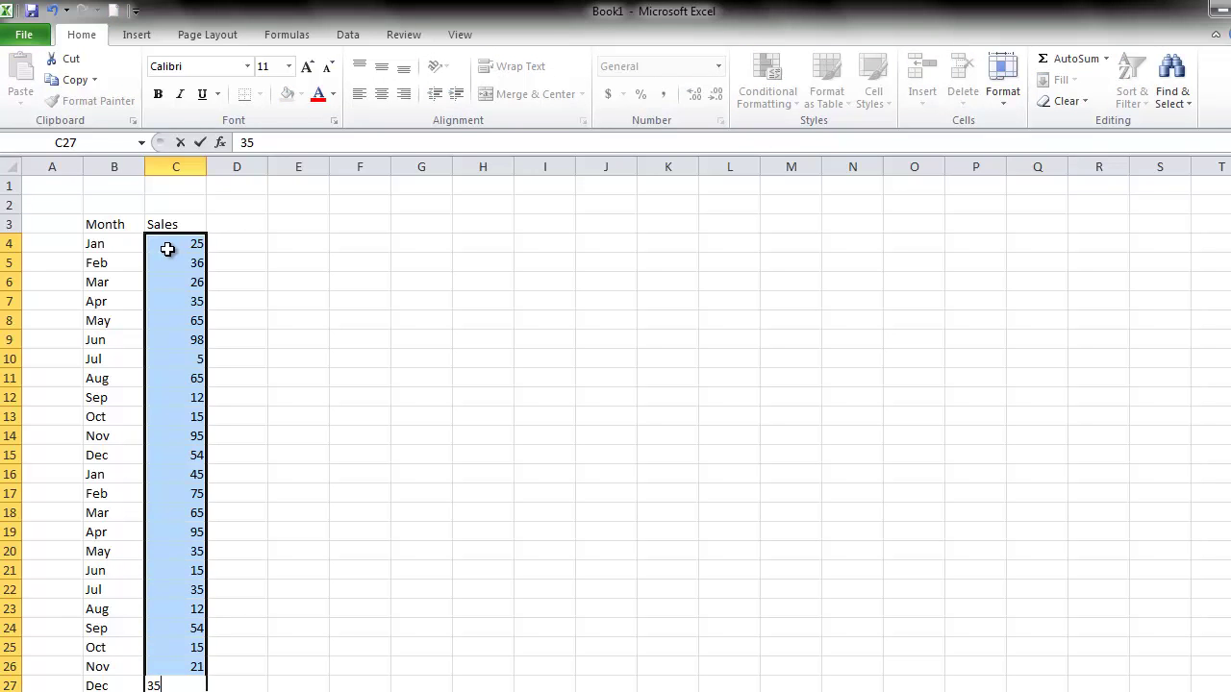
pyautogui.press('Return')
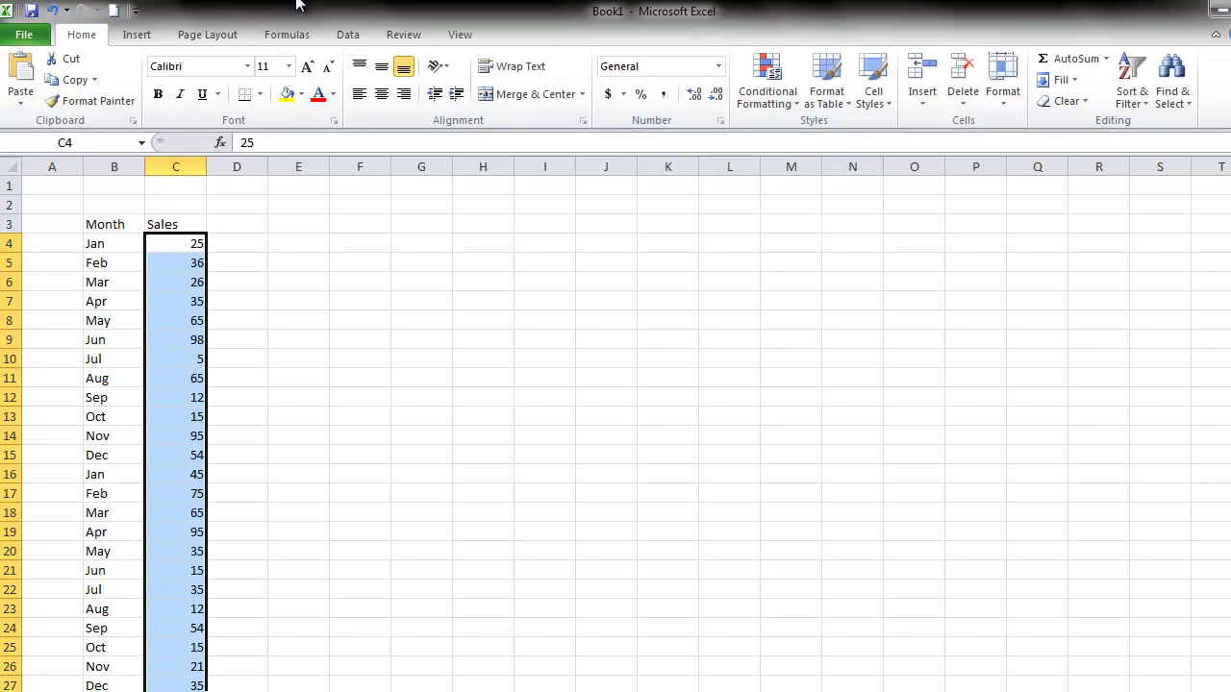
# Insert a 3-D clustered column chart from B3:C27 and enlarge and reposition it to span about columns G to P beside the data
pyautogui.click(118, 225)
pyautogui.moveTo(118, 225); pyautogui.dragTo(166, 688)
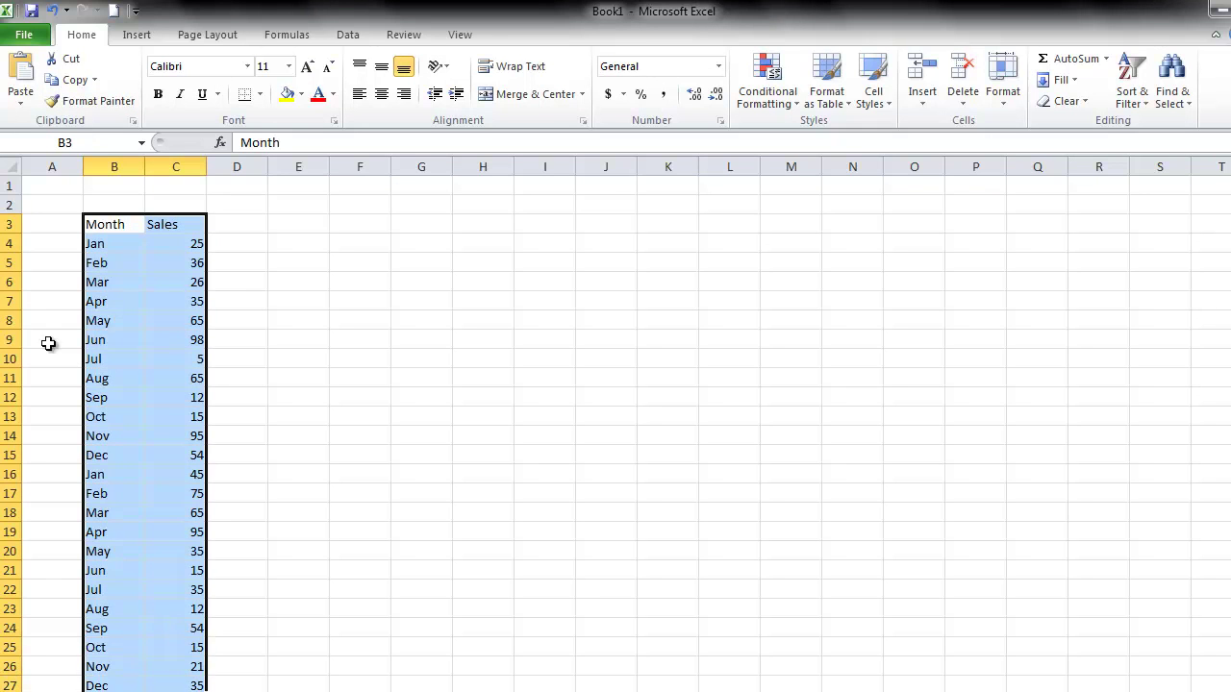
pyautogui.click(149, 36)
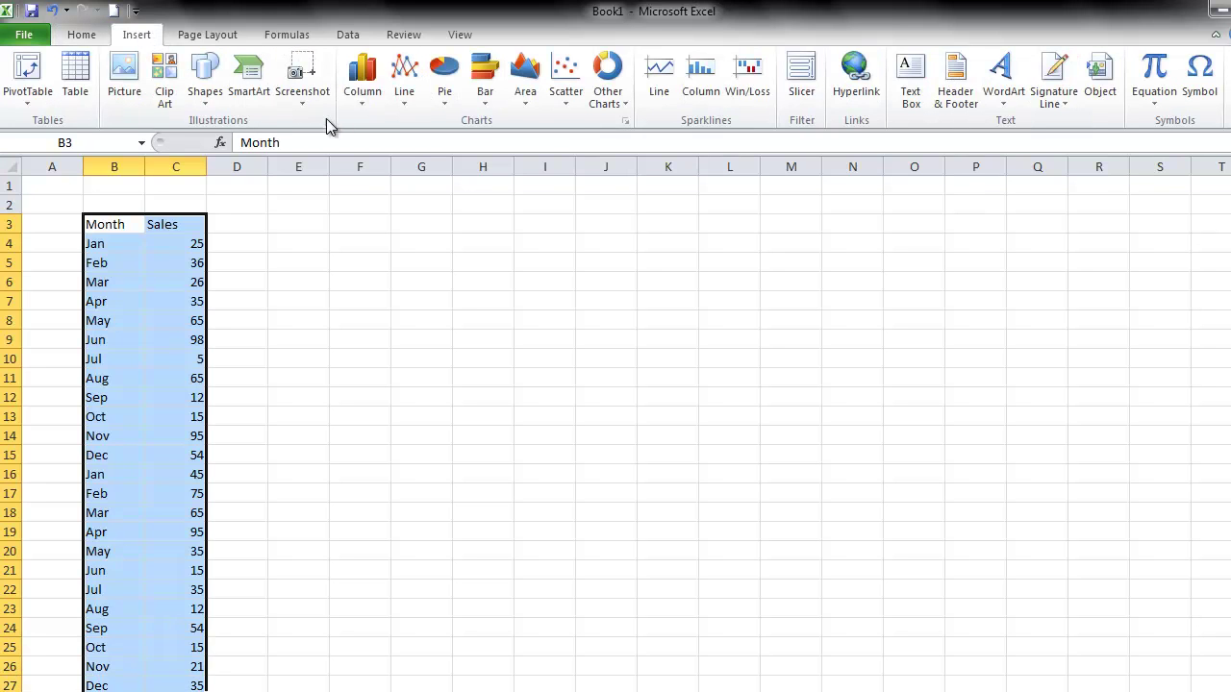
pyautogui.click(373, 100)
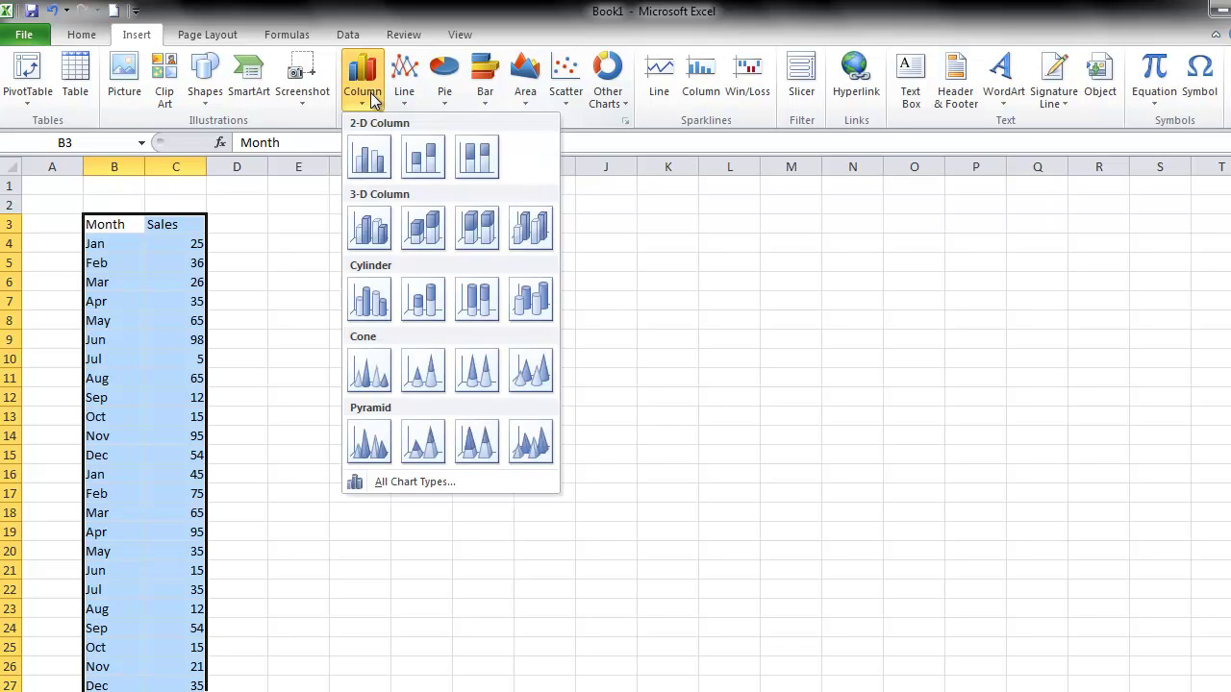
pyautogui.click(373, 229)
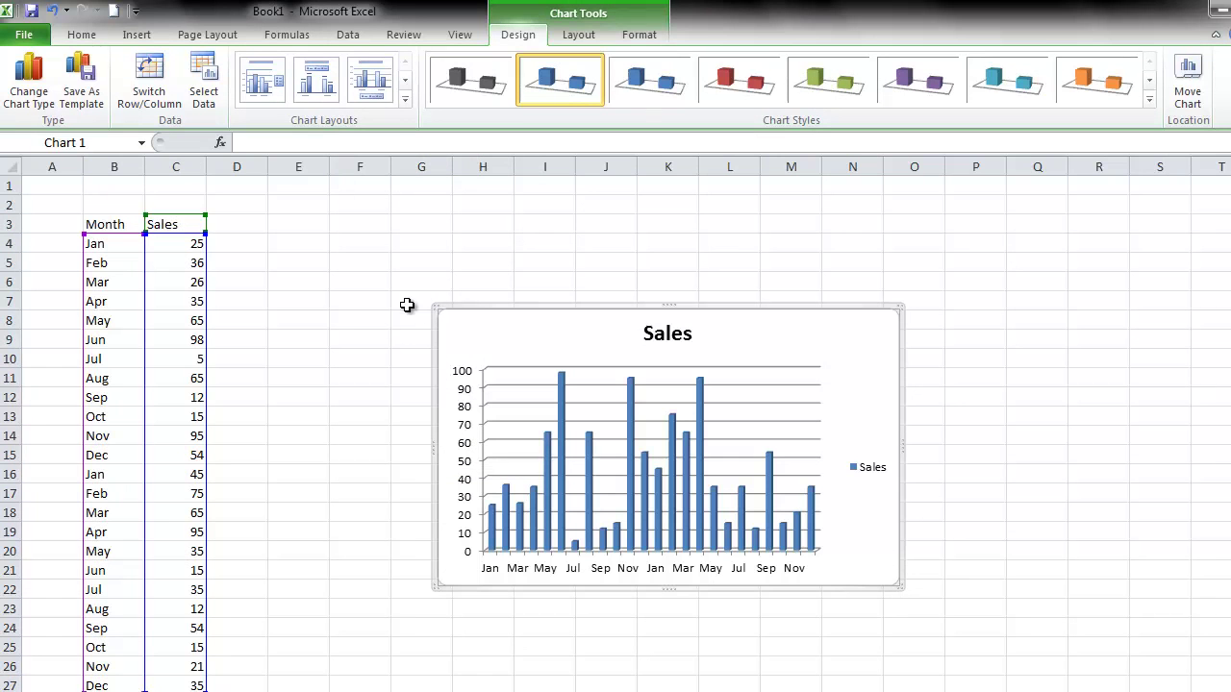
pyautogui.moveTo(435, 308); pyautogui.dragTo(279, 184)
pyautogui.moveTo(848, 341); pyautogui.dragTo(981, 372)
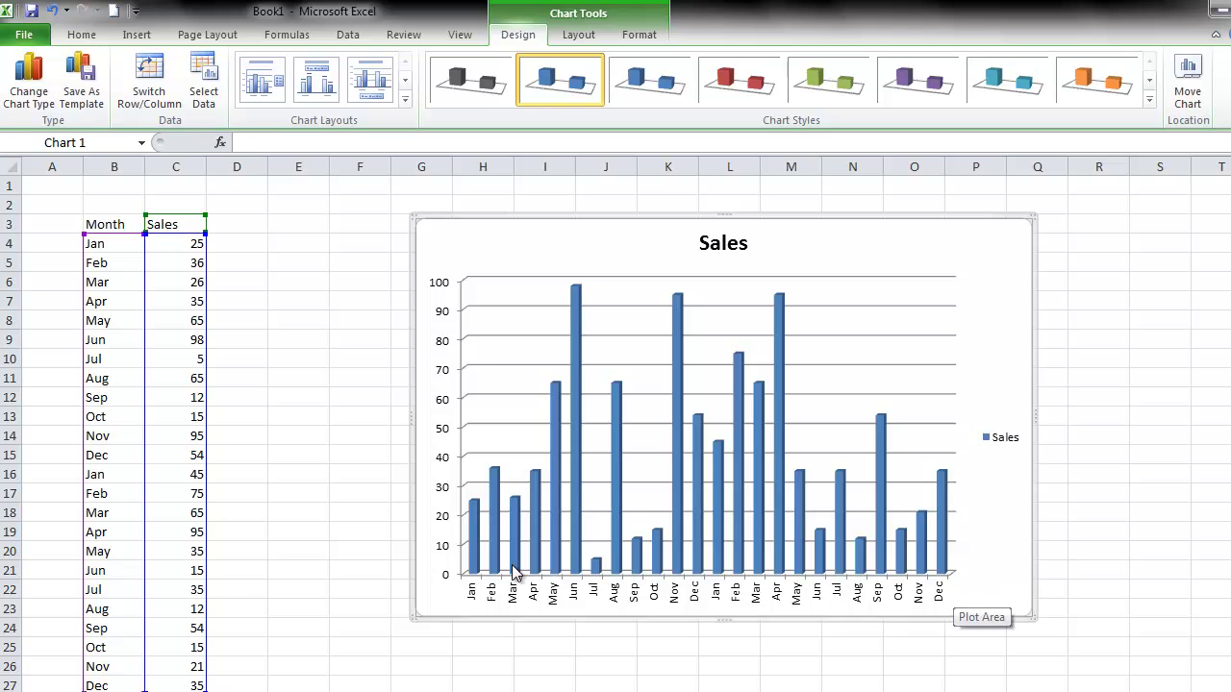
# Enter the header Year in A3, in front of the Month header
pyautogui.click(59, 226)
pyautogui.write('Year')
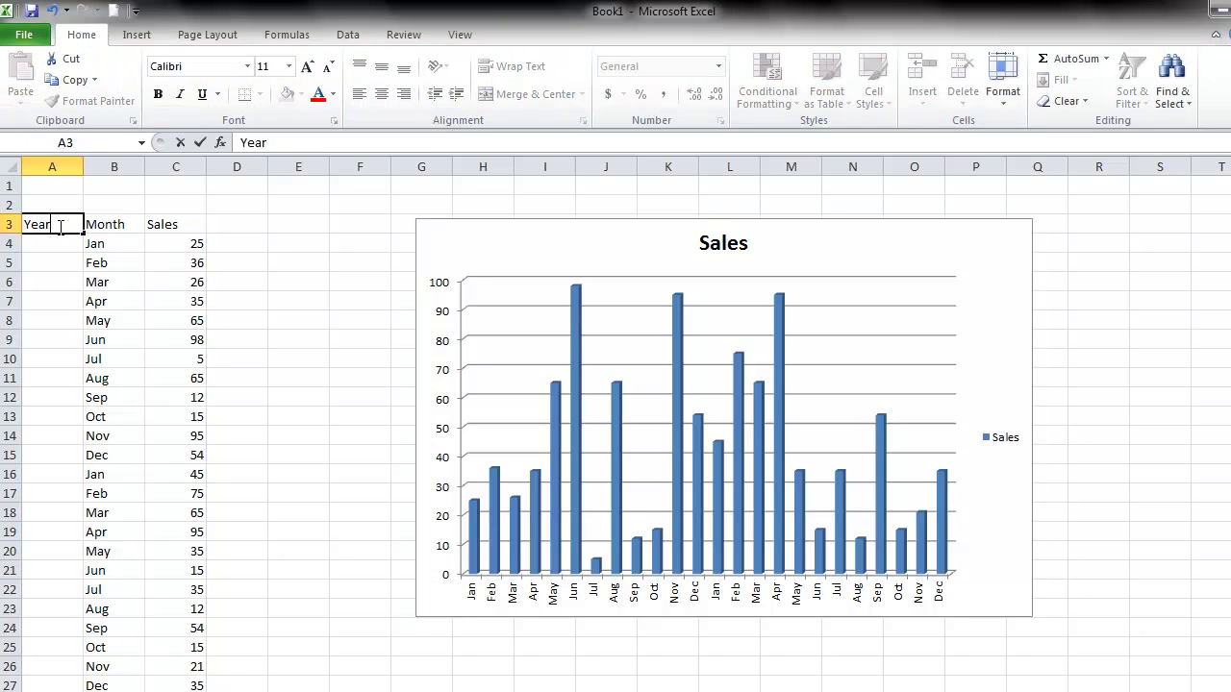
pyautogui.press('Tab')
# Merge and center cells A4:A15 and enter 2010 as the year for the first twelve months
pyautogui.click(58, 246)
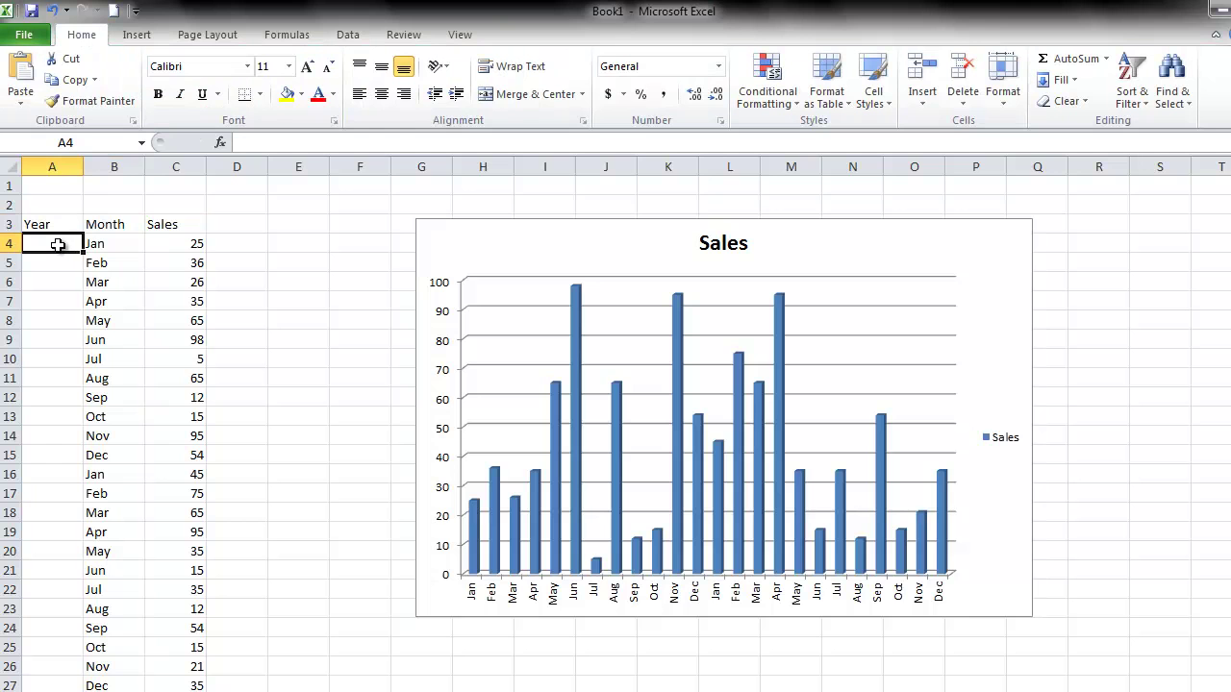
pyautogui.moveTo(58, 245); pyautogui.dragTo(48, 455)
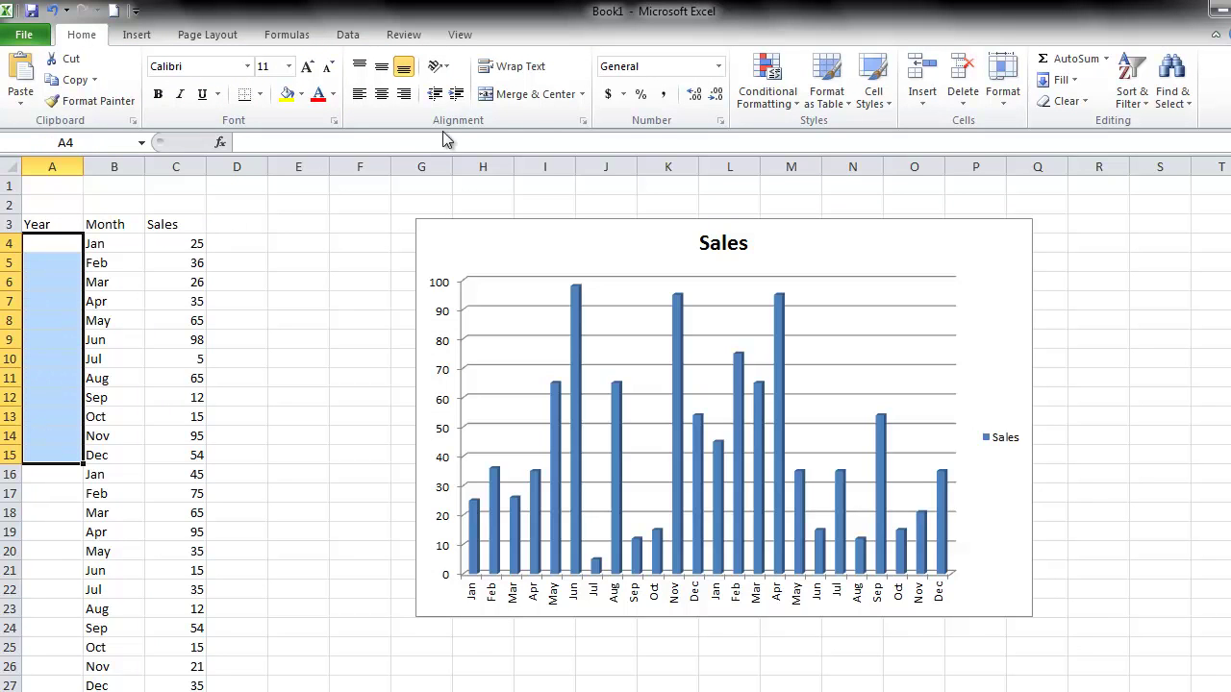
pyautogui.click(514, 99)
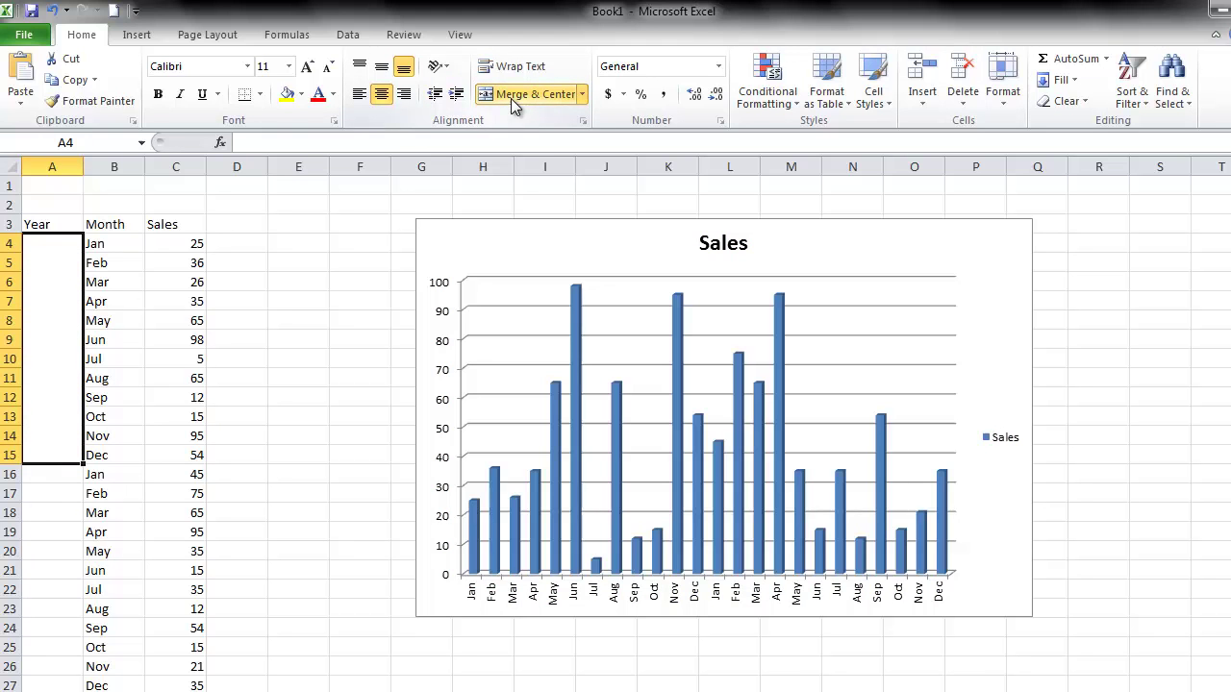
pyautogui.write('2010')
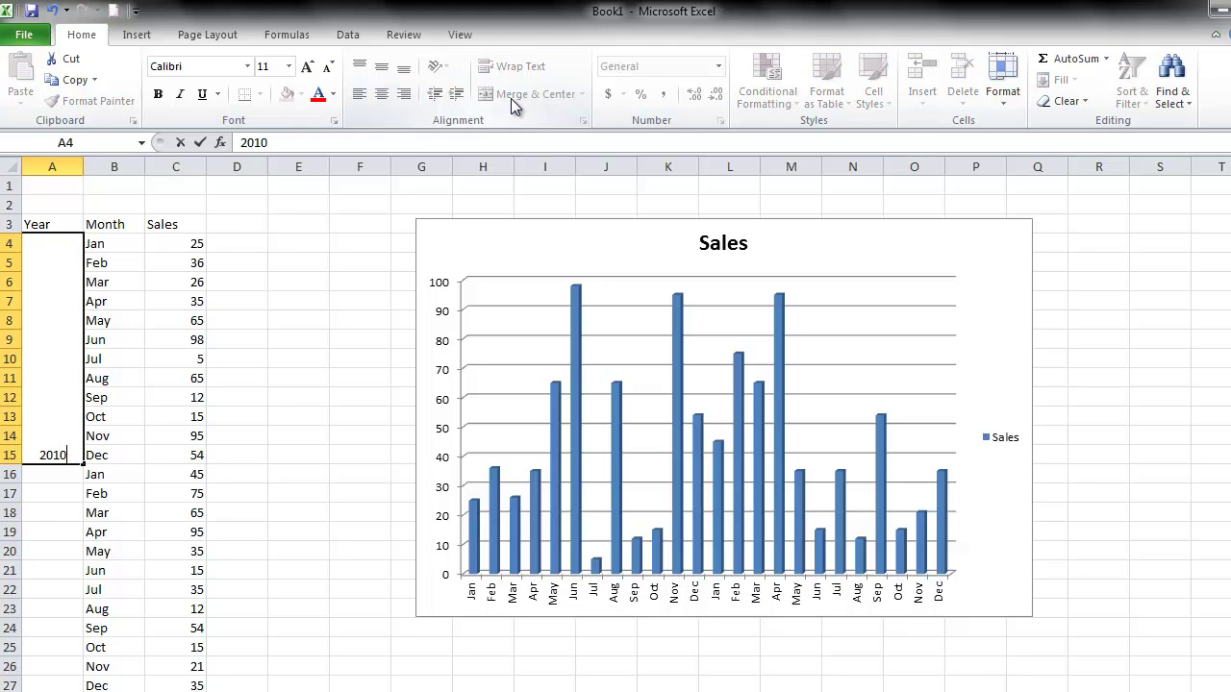
# Merge and center cells A16:A27 alongside the second set of twelve months
pyautogui.click(48, 478)
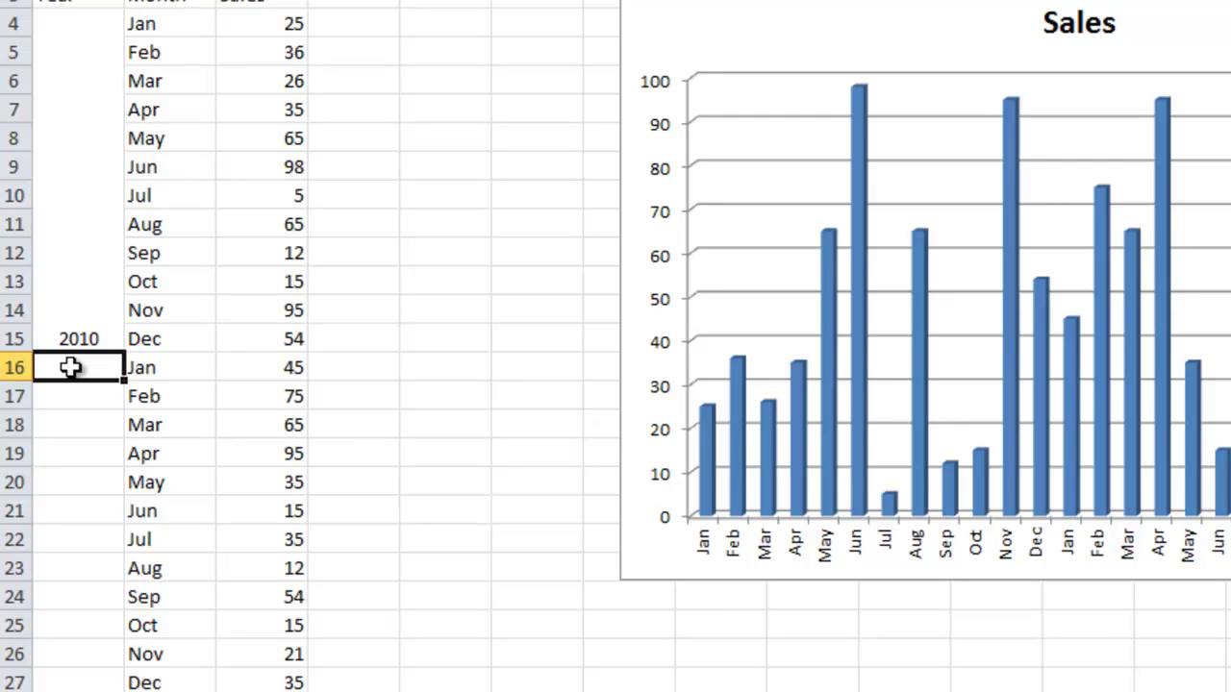
pyautogui.moveTo(70, 367); pyautogui.dragTo(46, 683)
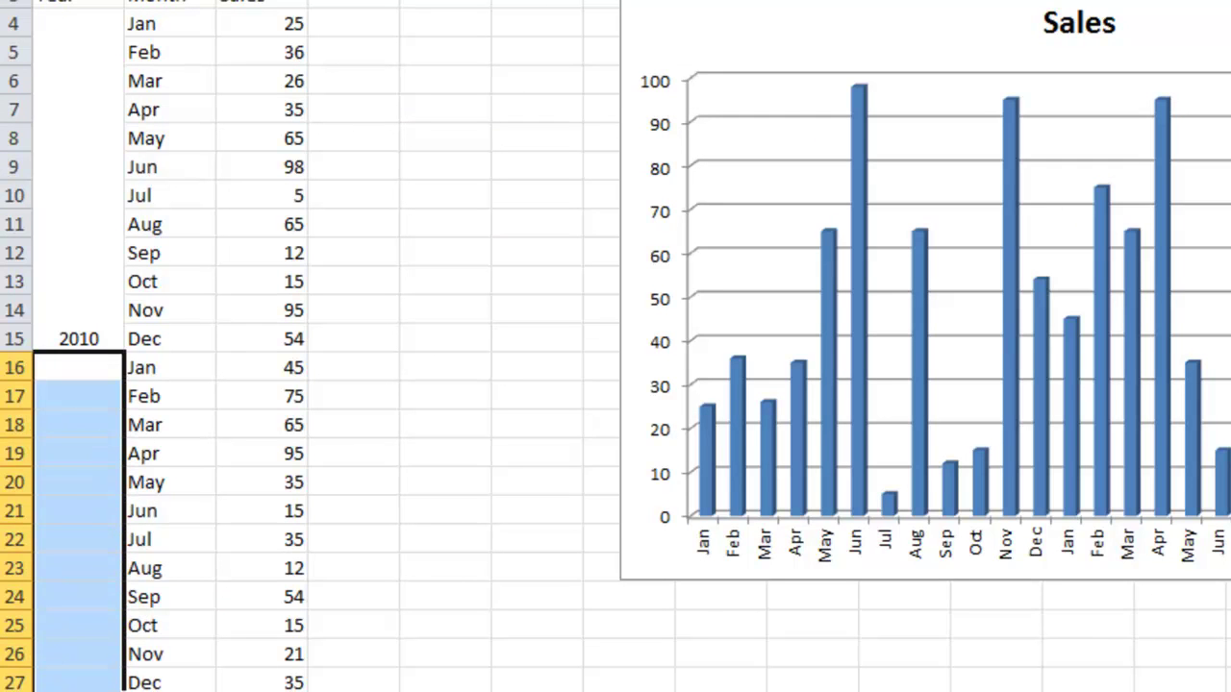
pyautogui.hotkey('alt', 'h')
pyautogui.write('mc')
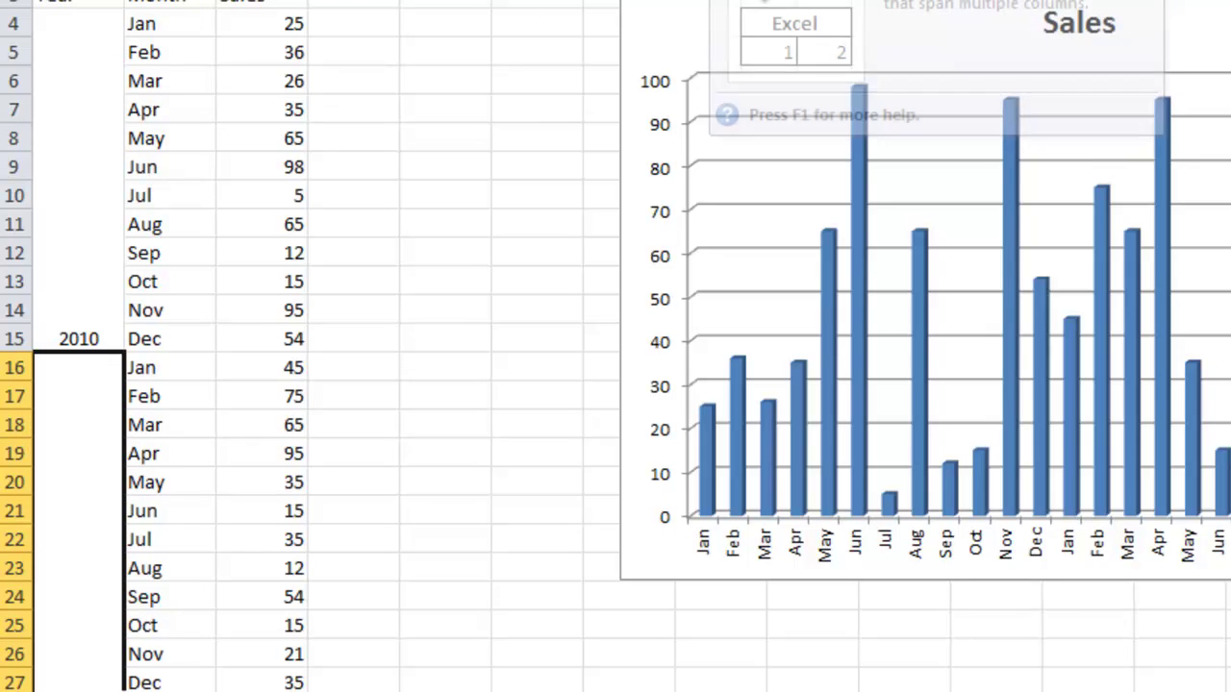
# Enter 2011 as the year in the merged cell A16:A27
pyautogui.write('2011')
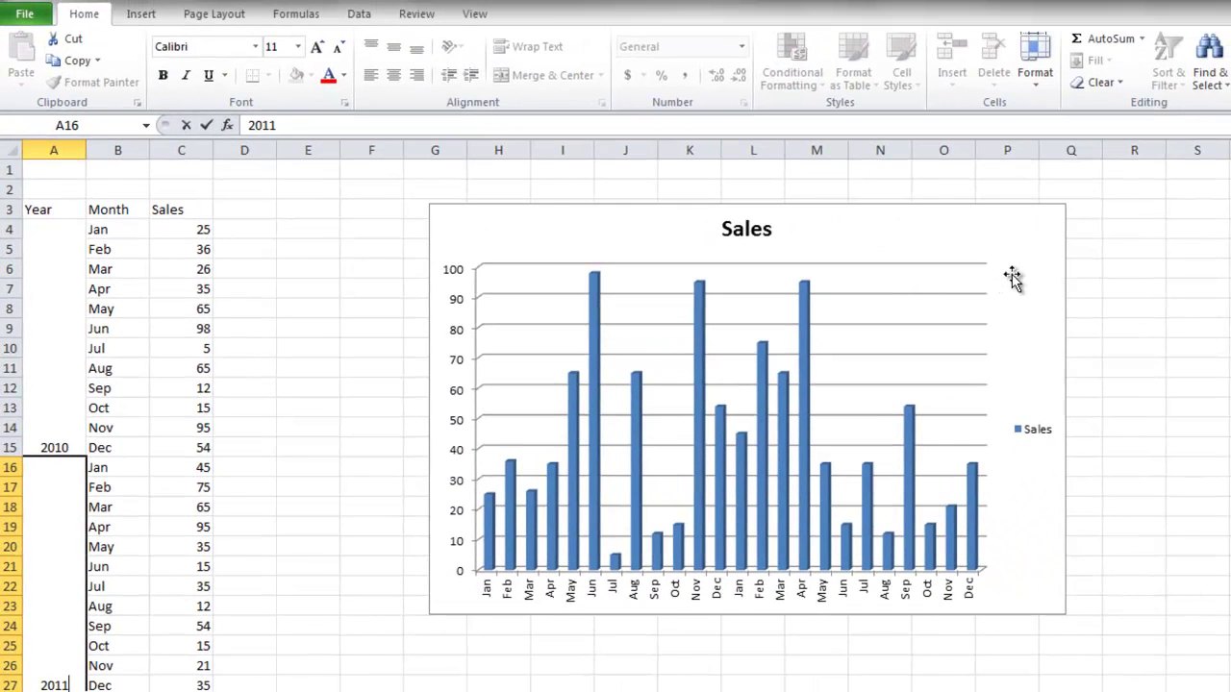
pyautogui.click(1021, 277)
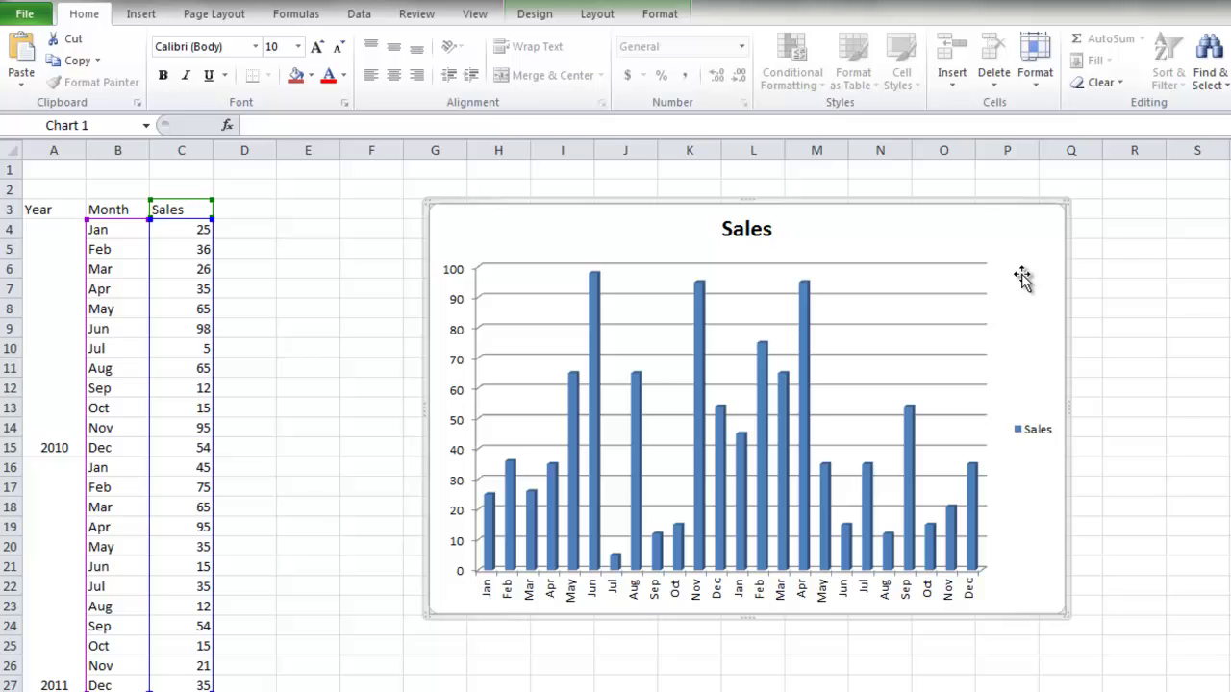
# Extend the chart's data range to A3:C27 on Sheet2 so the Year column groups the months on the axis
pyautogui.rightClick(1021, 277)
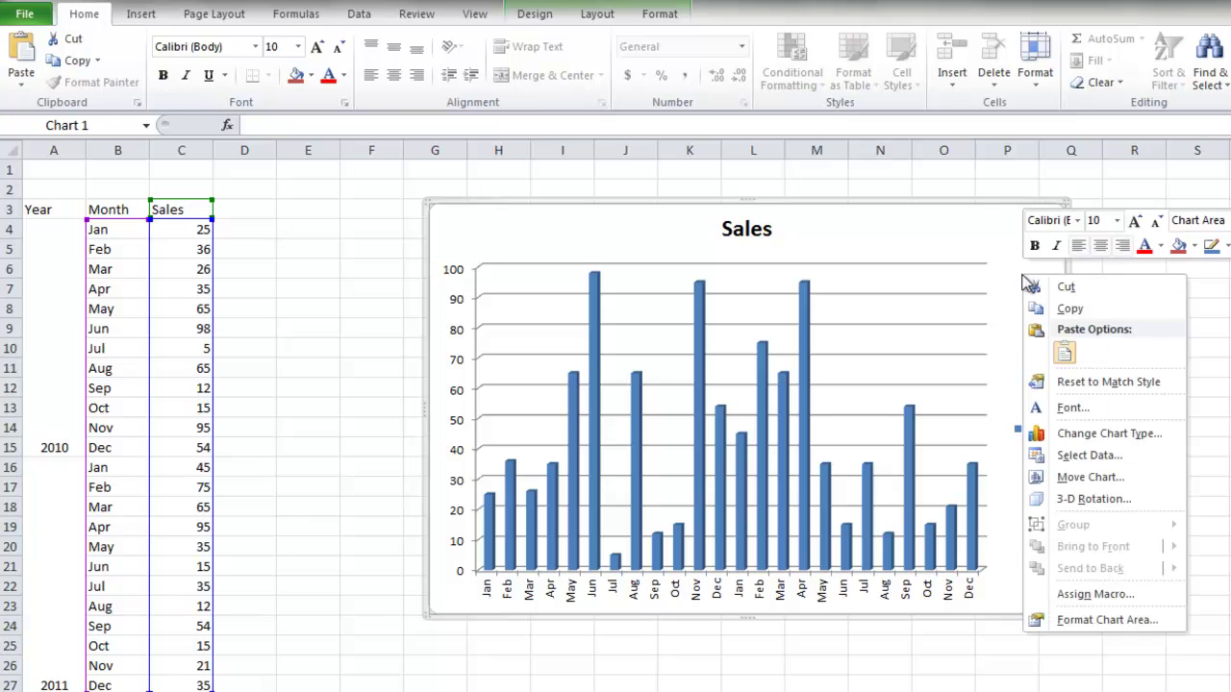
pyautogui.click(1072, 455)
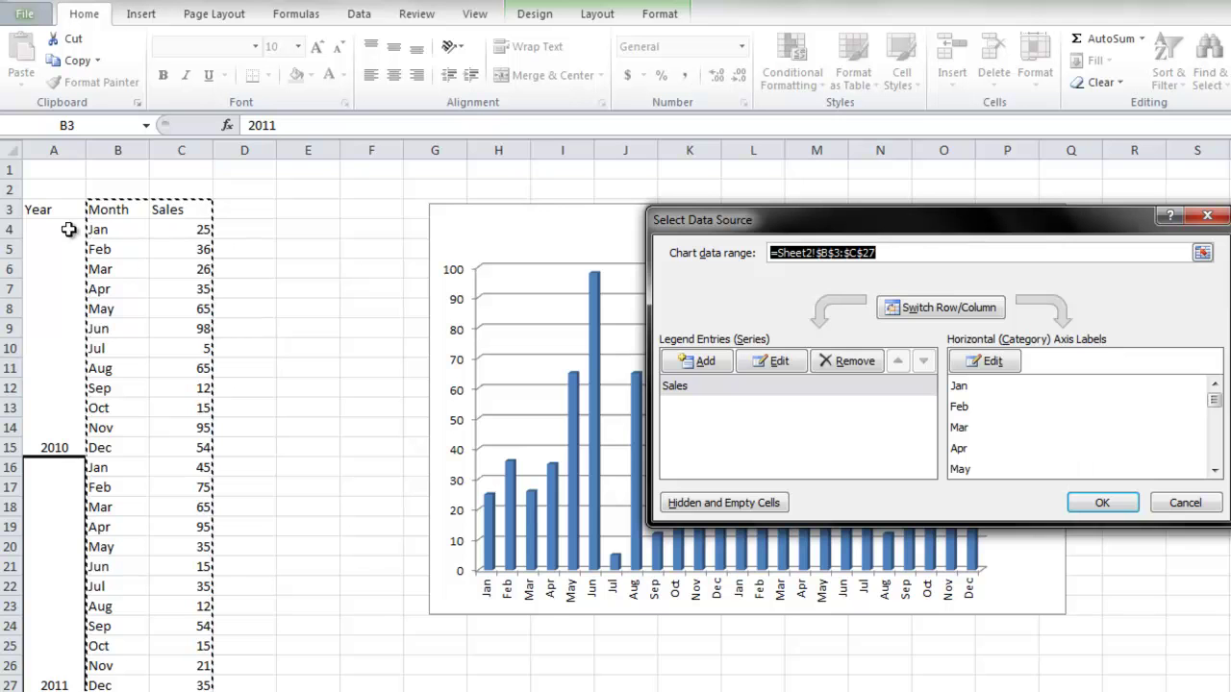
pyautogui.moveTo(55, 211); pyautogui.dragTo(174, 545)
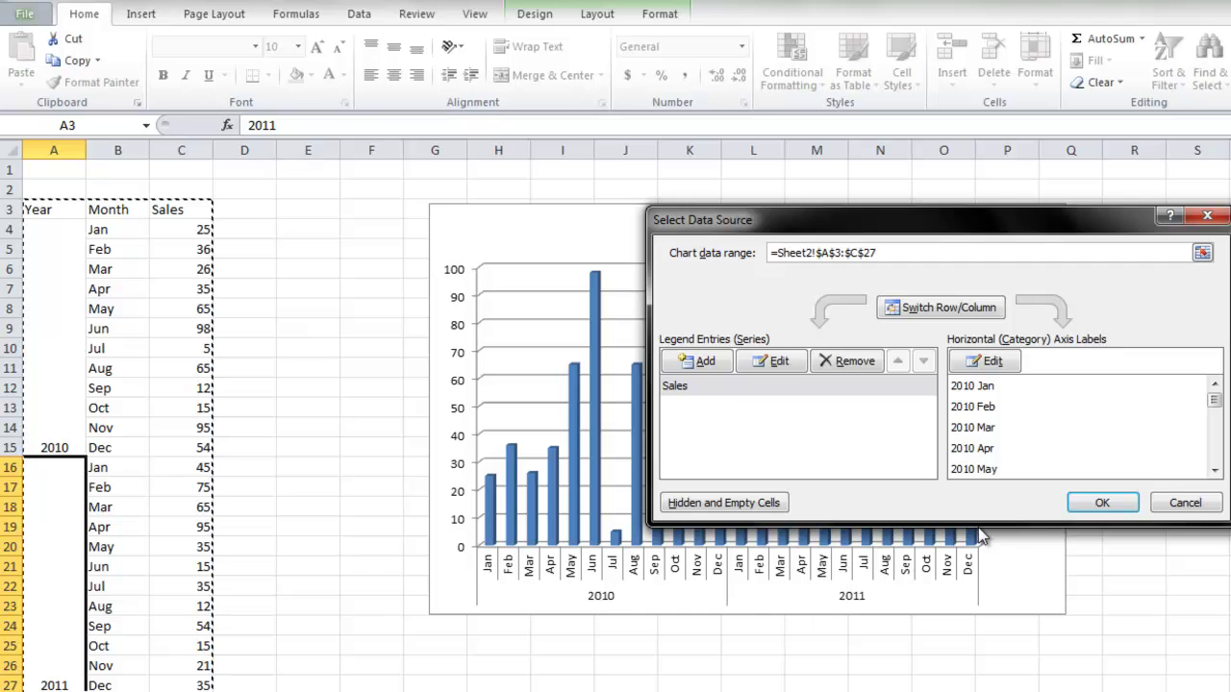
pyautogui.click(1102, 502)
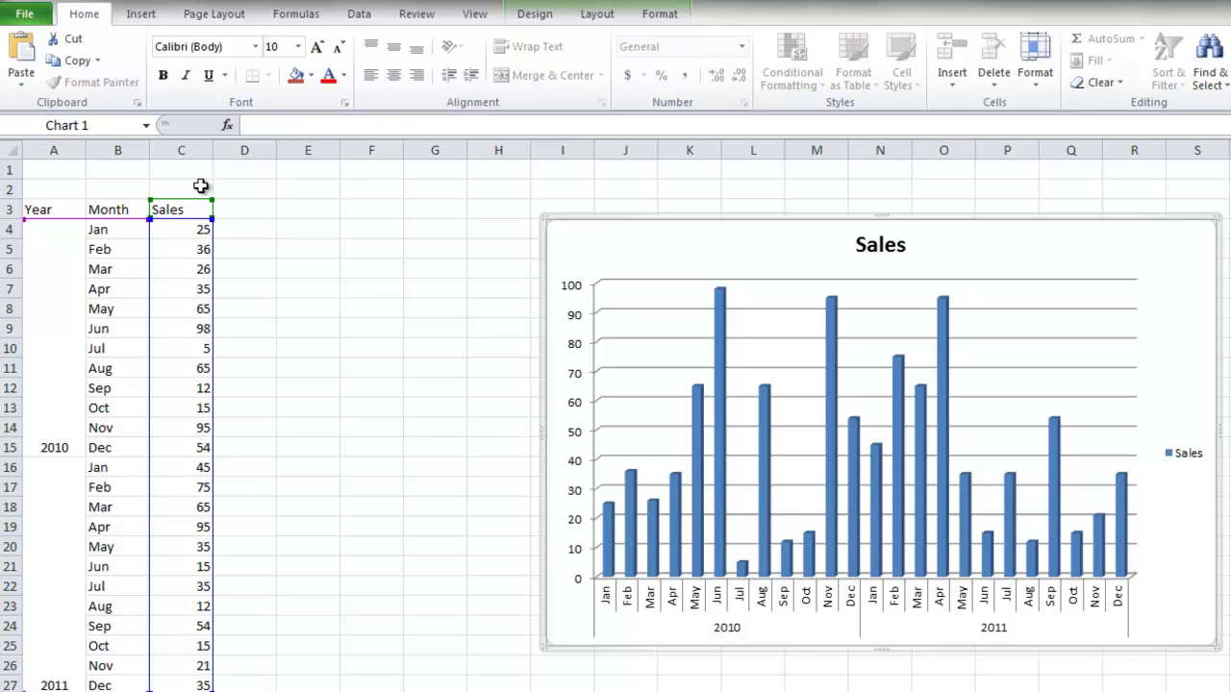
# Change the C3 header to Sales $ and add the header Sales Amount in D3
pyautogui.doubleClick(199, 209)
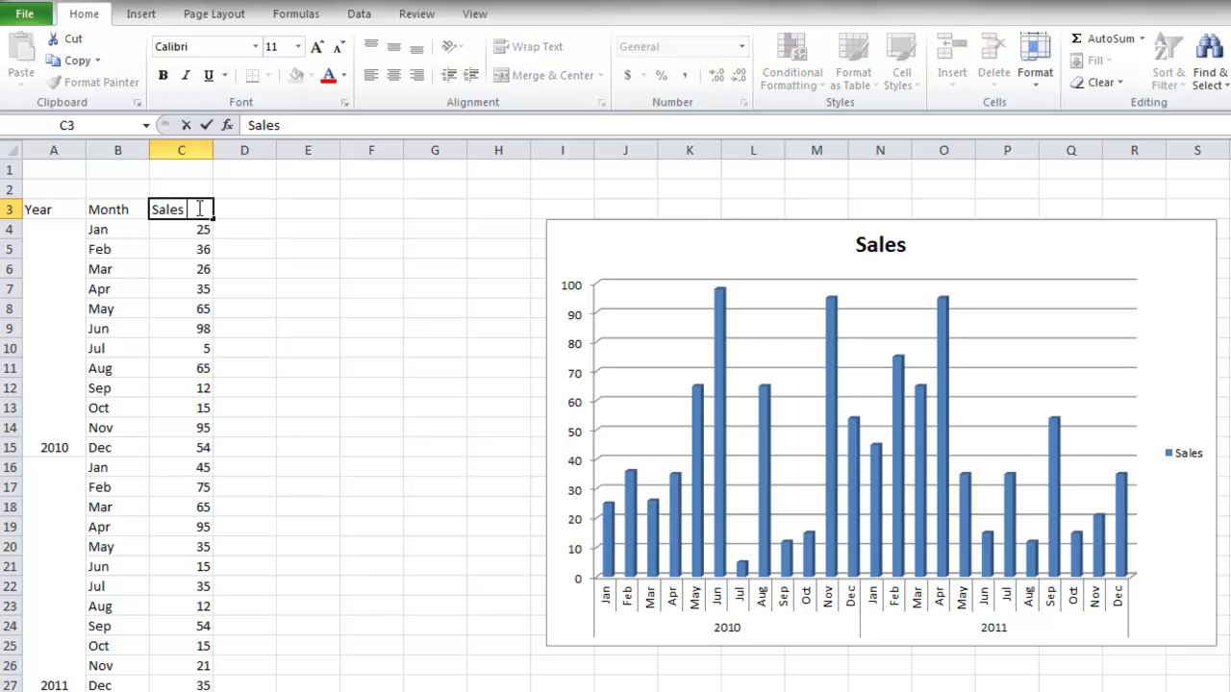
pyautogui.write('$')
pyautogui.press('Tab')
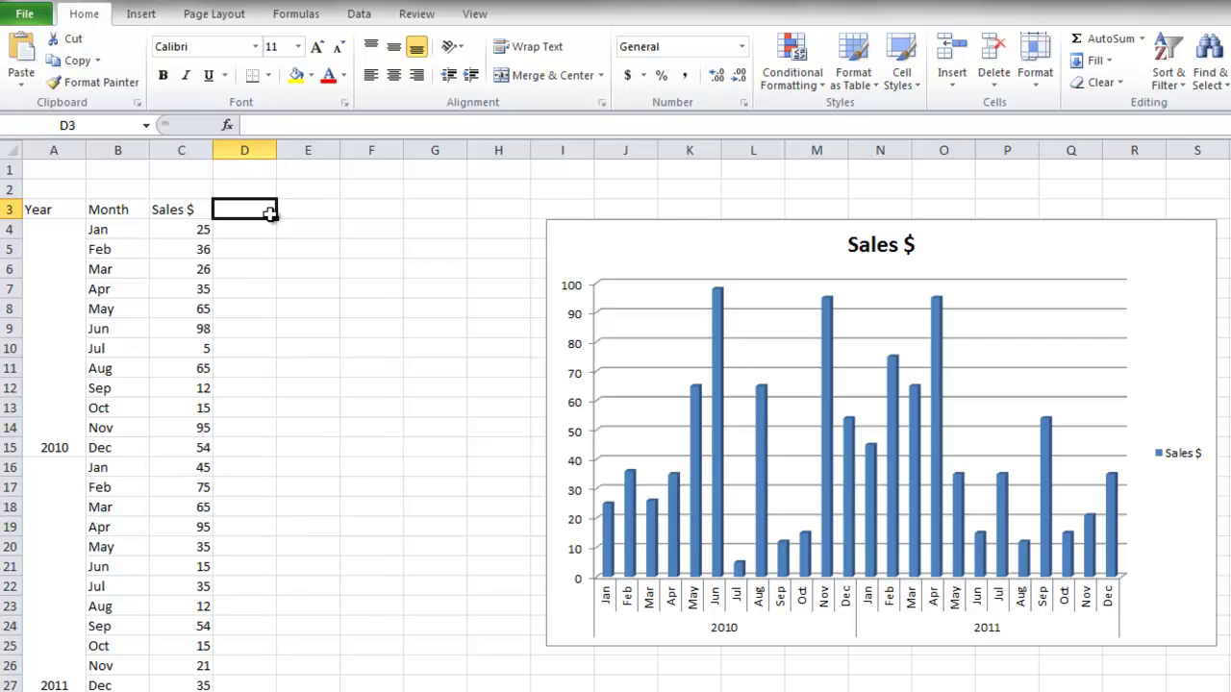
pyautogui.write('Sales Amount')
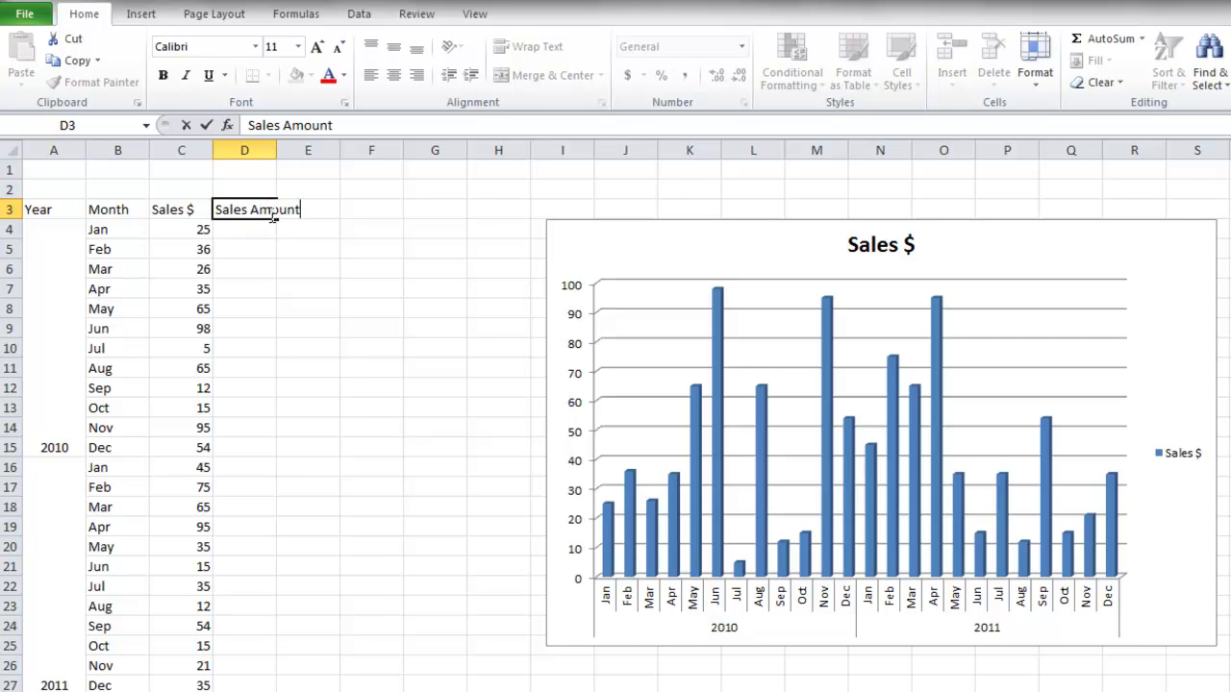
pyautogui.press('Tab')
pyautogui.scroll(2, 289, 125)
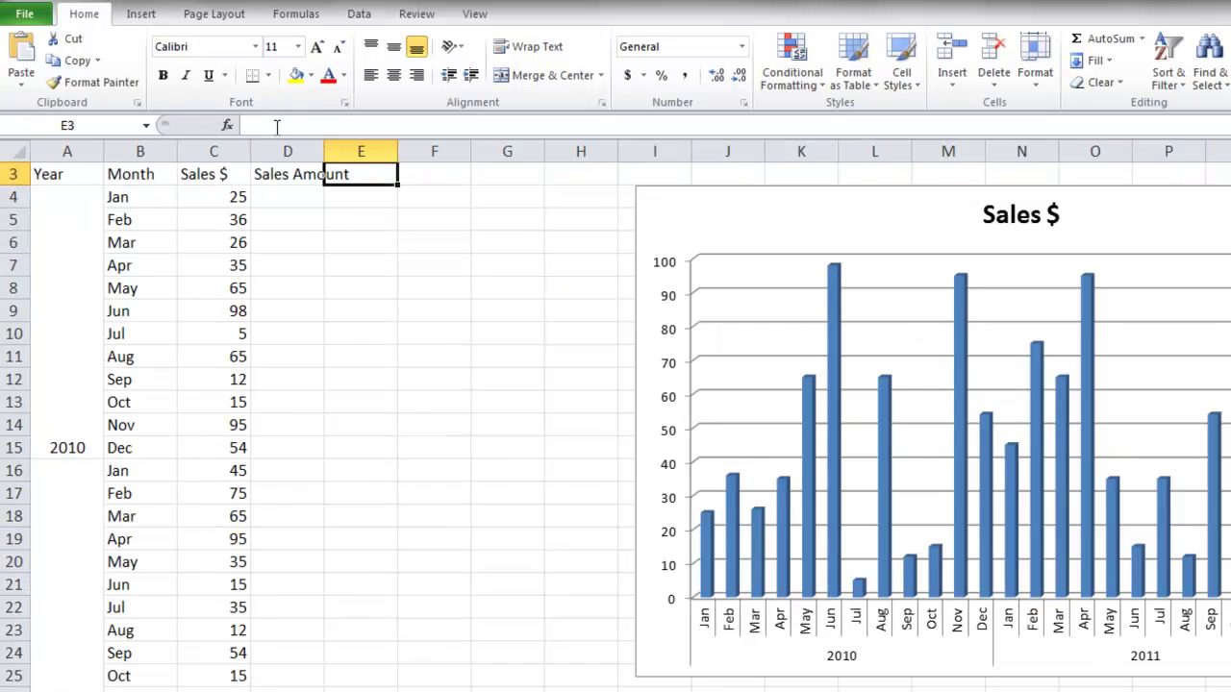
pyautogui.scroll(-2, 286, 137)
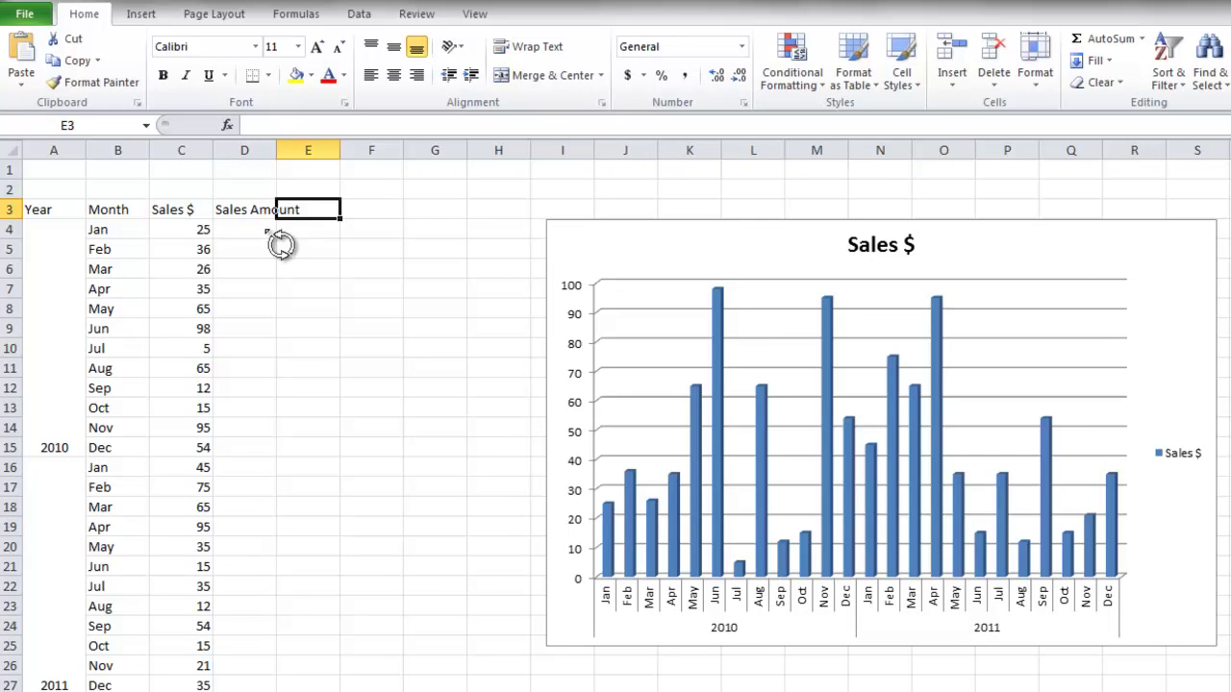
# Fill D4:D12 in the Sales Amount column with 5, 6, 8, 5, 9, 6, 5, 2 and 5
pyautogui.moveTo(246, 229); pyautogui.dragTo(241, 680)
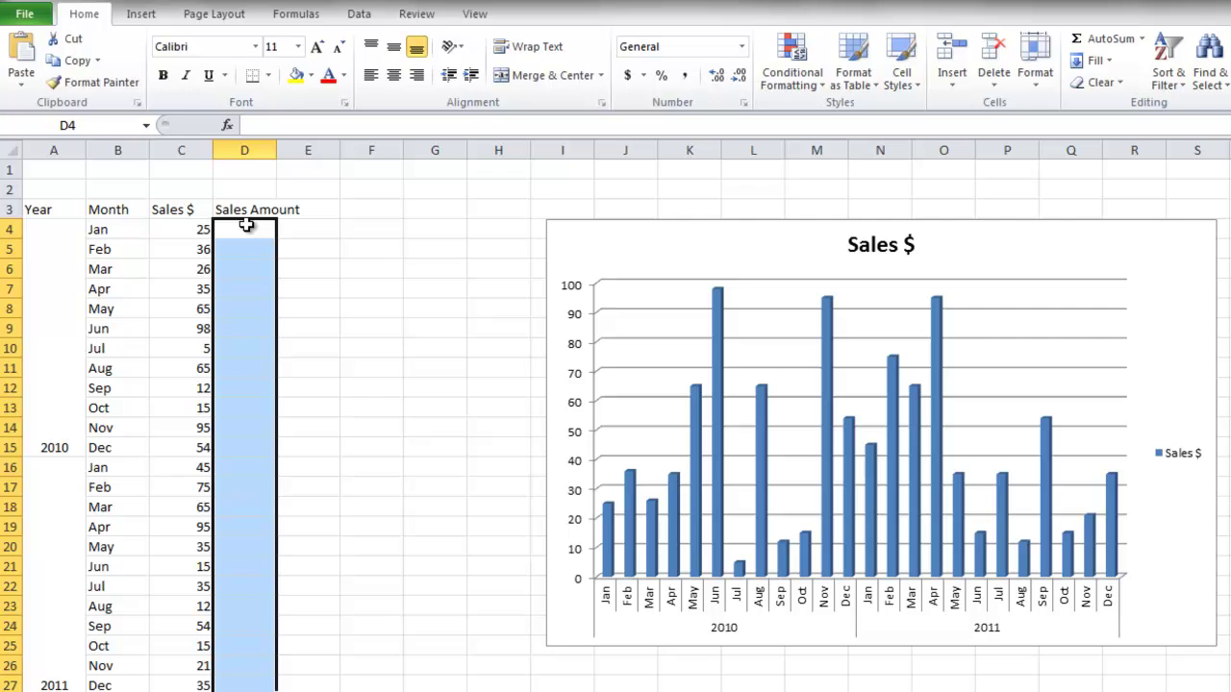
pyautogui.write('5')
pyautogui.press('Return')
pyautogui.write('6')
pyautogui.press('Return')
pyautogui.write('8')
pyautogui.press('Return')
pyautogui.write('5')
pyautogui.press('Return')
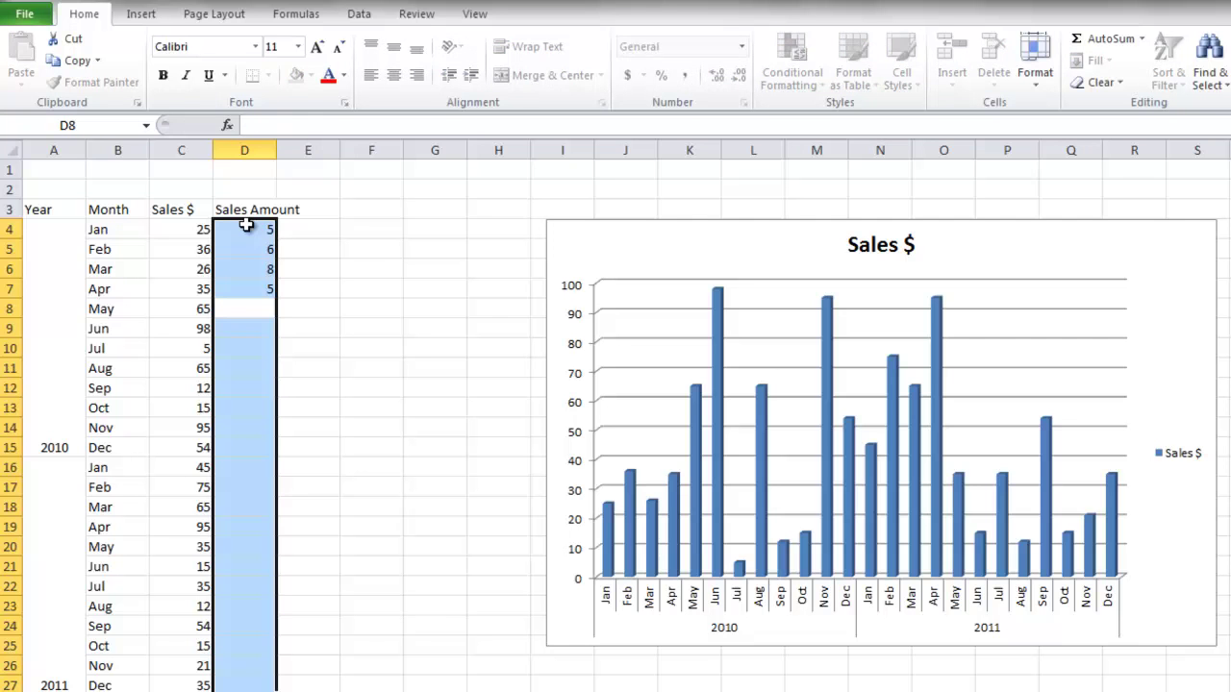
pyautogui.write('9')
pyautogui.press('Return')
pyautogui.write('6')
pyautogui.press('Return')
pyautogui.write('5')
pyautogui.press('Return')
pyautogui.write('2 5 ')
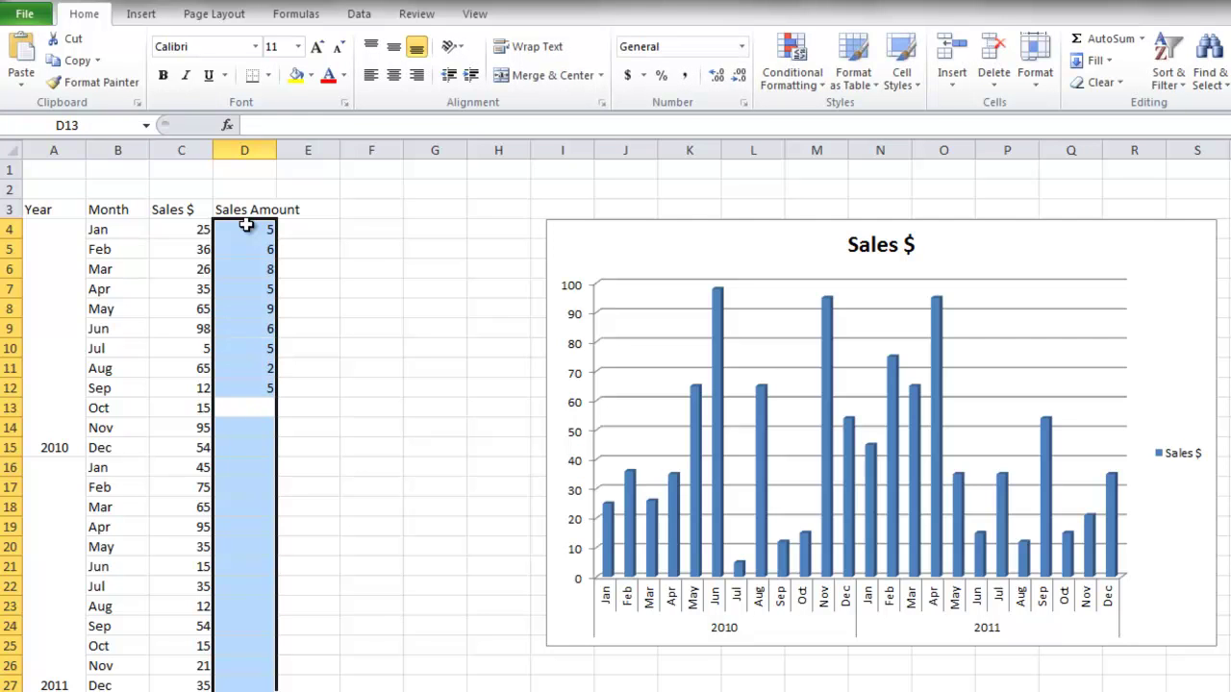
# Fill D13:D27 in the Sales Amount column with 4, 5, 8, 9, 6, 5, 3, 5, 1, 5, 4, 2, 3, 2 and 5
pyautogui.write('4')
pyautogui.press('Return')
pyautogui.write('5 8 9 6 5')
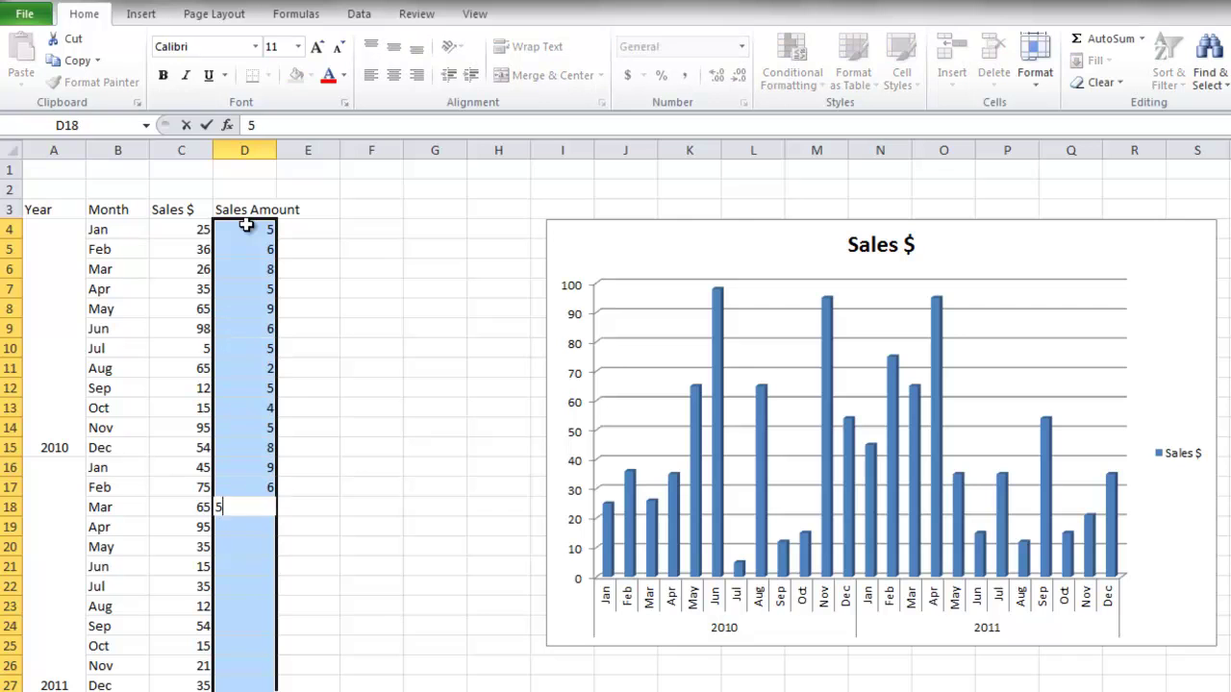
pyautogui.write(' 3 5 1 5 4 2')
pyautogui.press('Return')
pyautogui.write('3')
pyautogui.press('Return')
pyautogui.write('2')
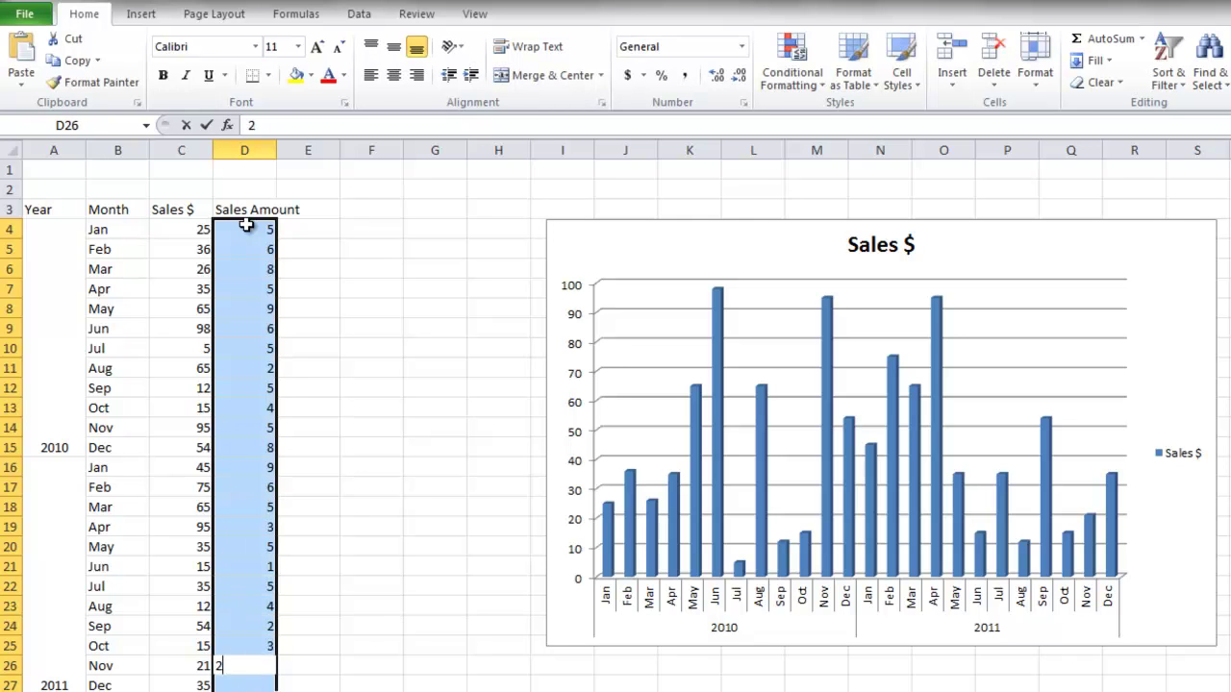
pyautogui.press('Return')
pyautogui.write('5')
pyautogui.press('Return')
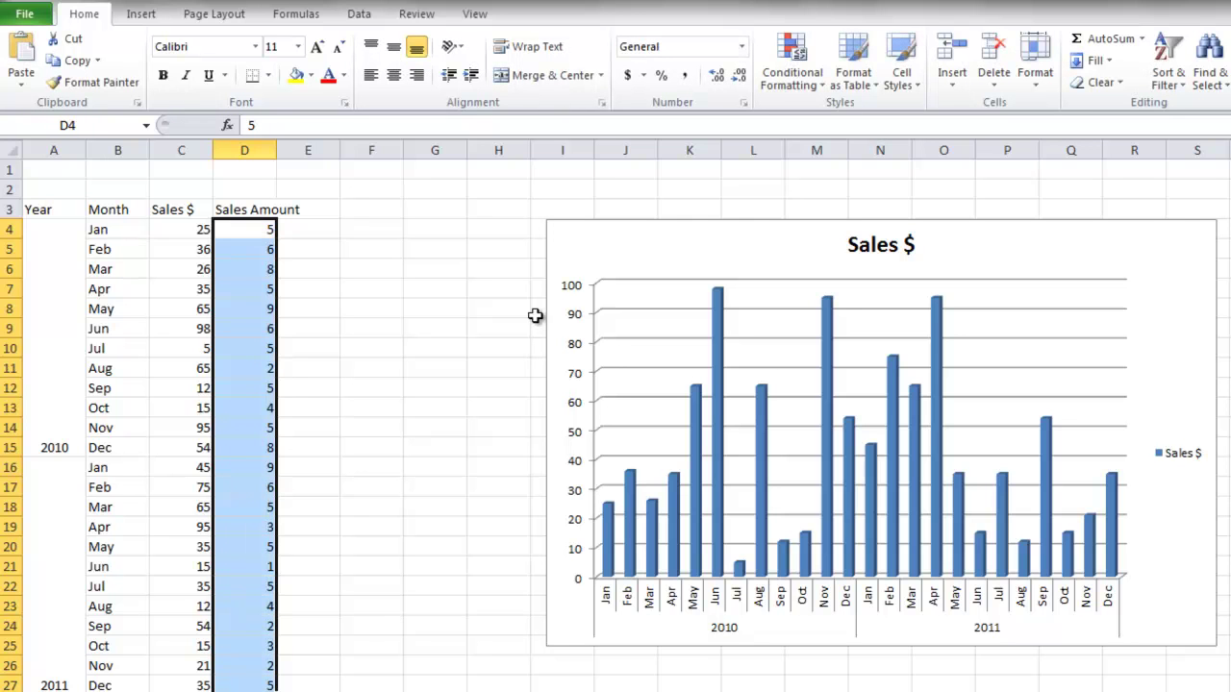
# Extend the chart's data range to A3:D27 and enlarge the chart to span about columns G to S
pyautogui.click(578, 444)
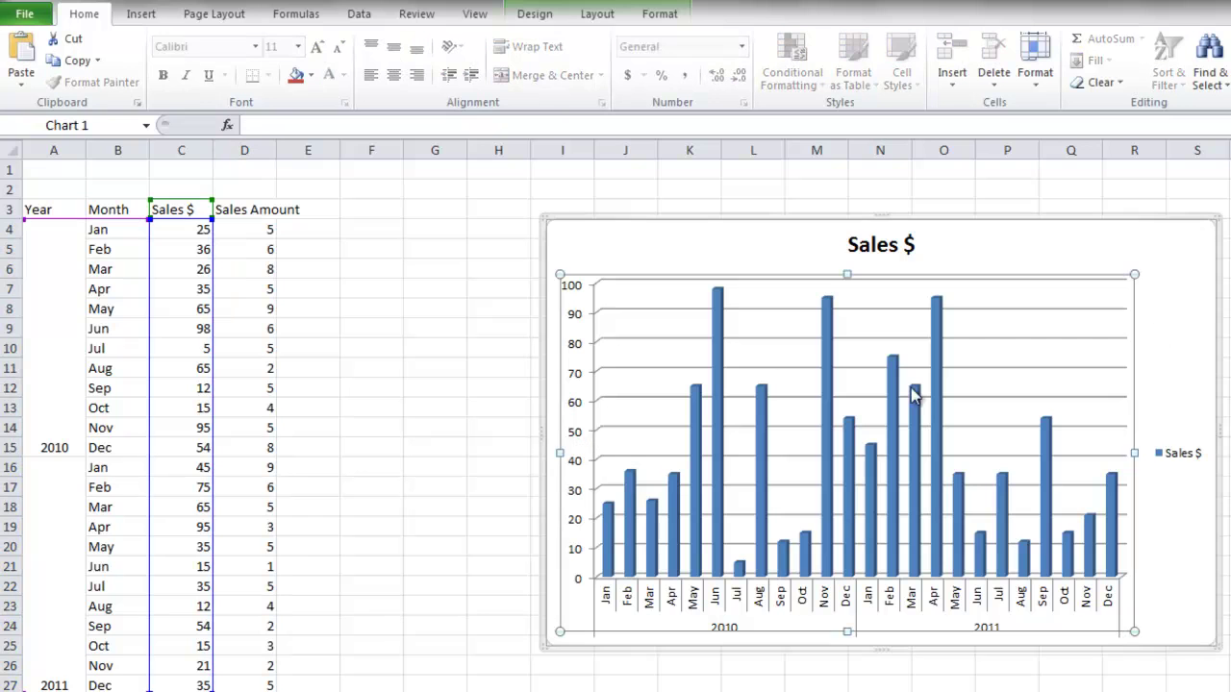
pyautogui.rightClick(1163, 276)
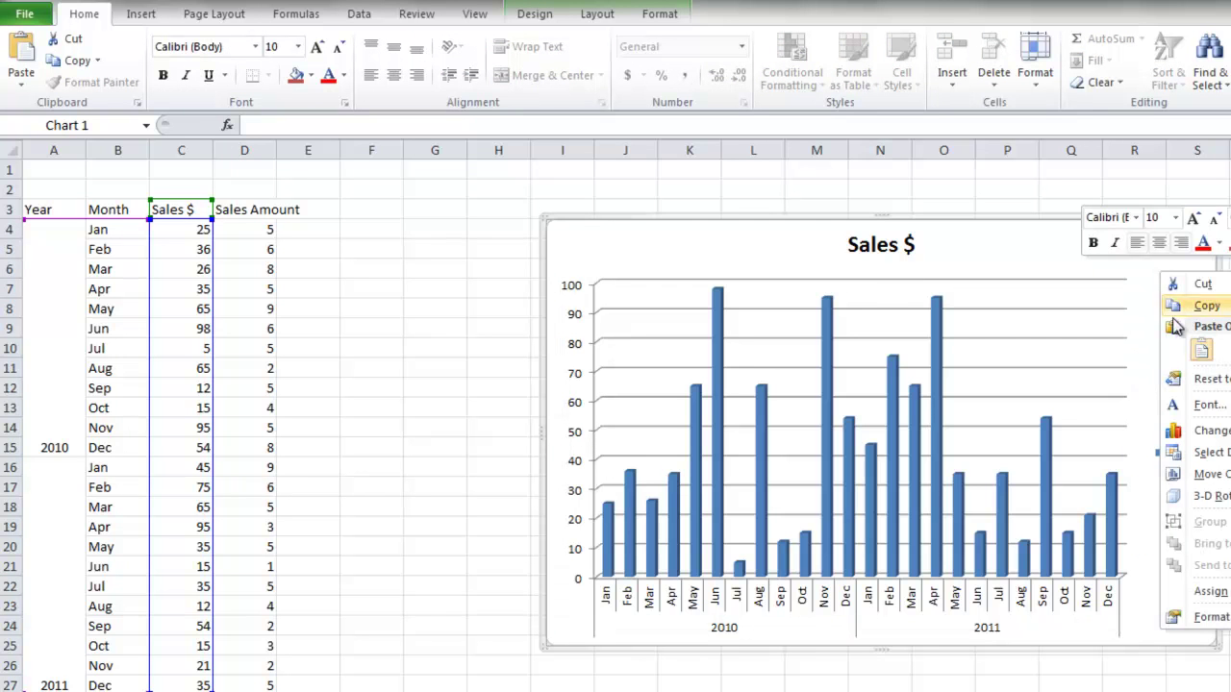
pyautogui.click(1225, 456)
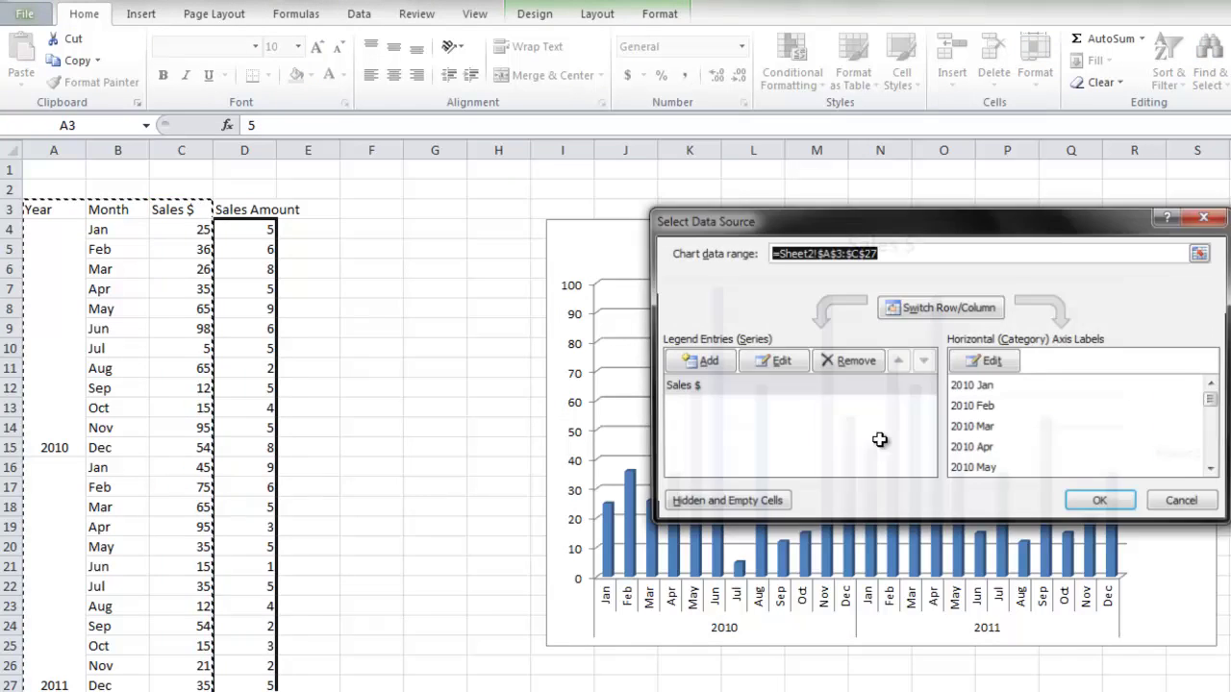
pyautogui.moveTo(56, 209); pyautogui.dragTo(228, 528)
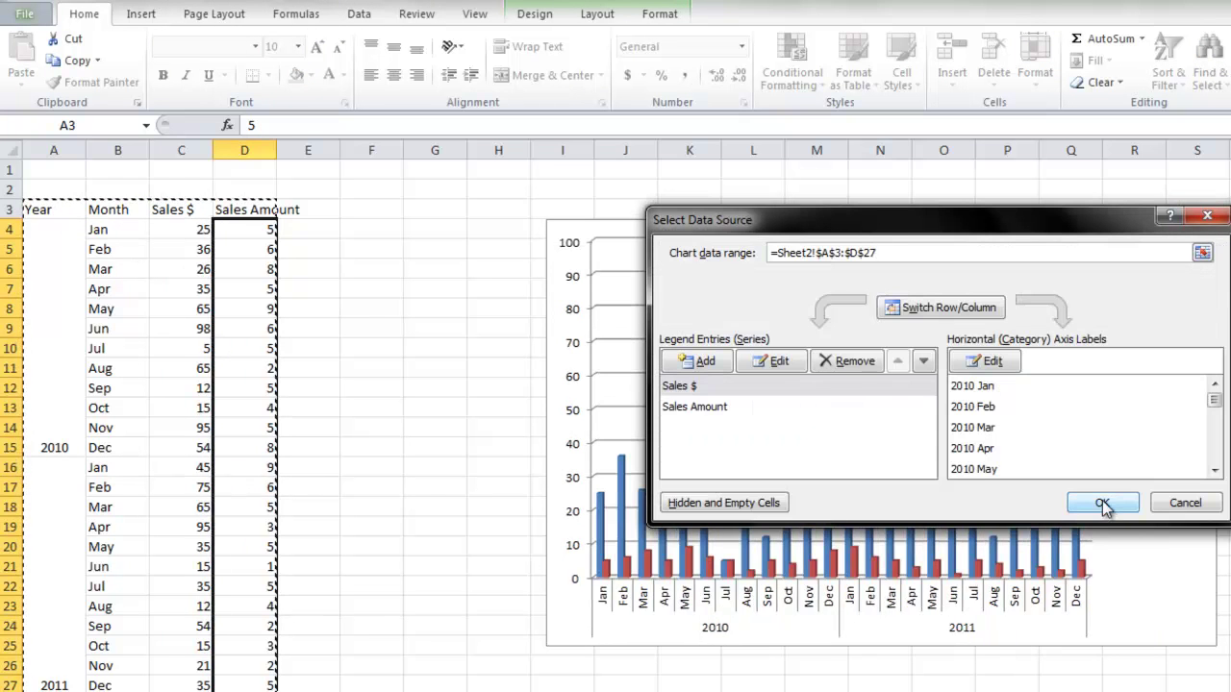
pyautogui.click(1102, 503)
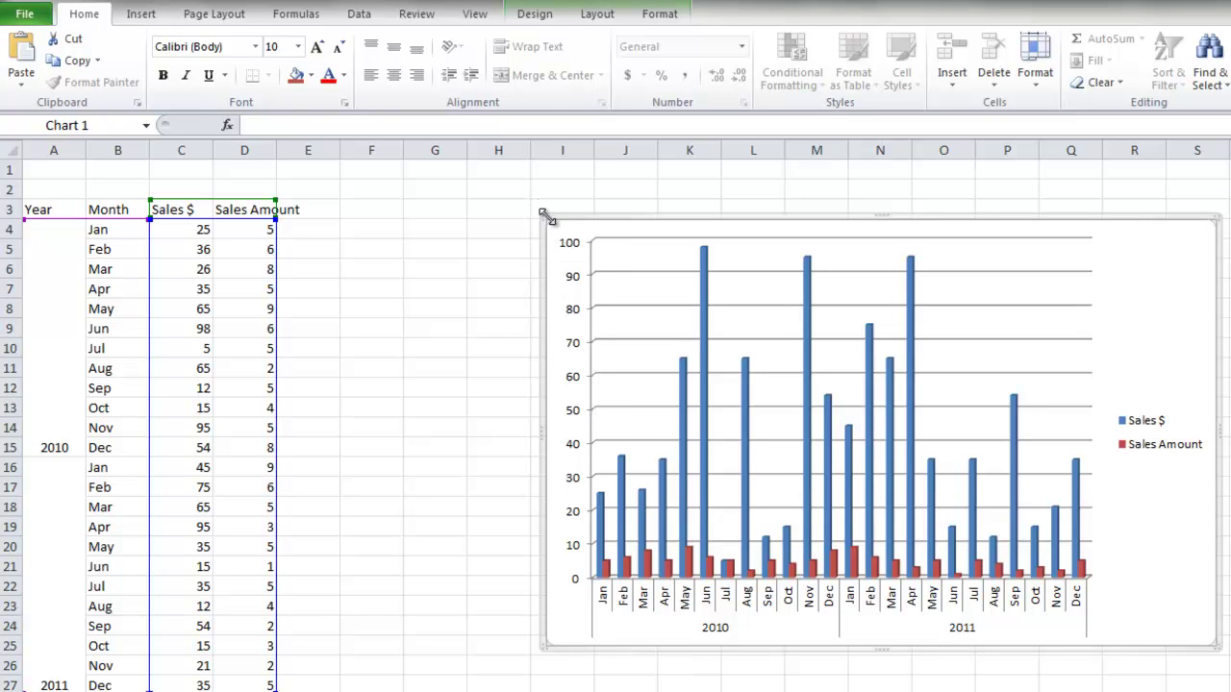
pyautogui.moveTo(541, 219); pyautogui.dragTo(403, 195)
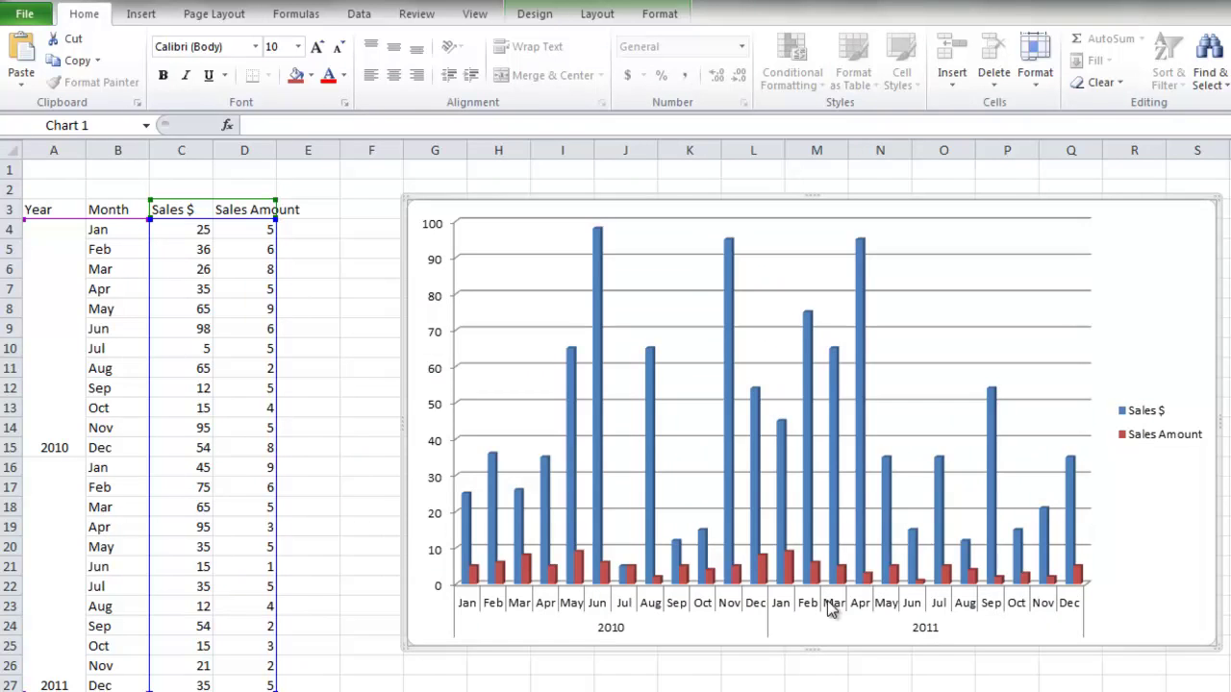
pyautogui.click(499, 519)
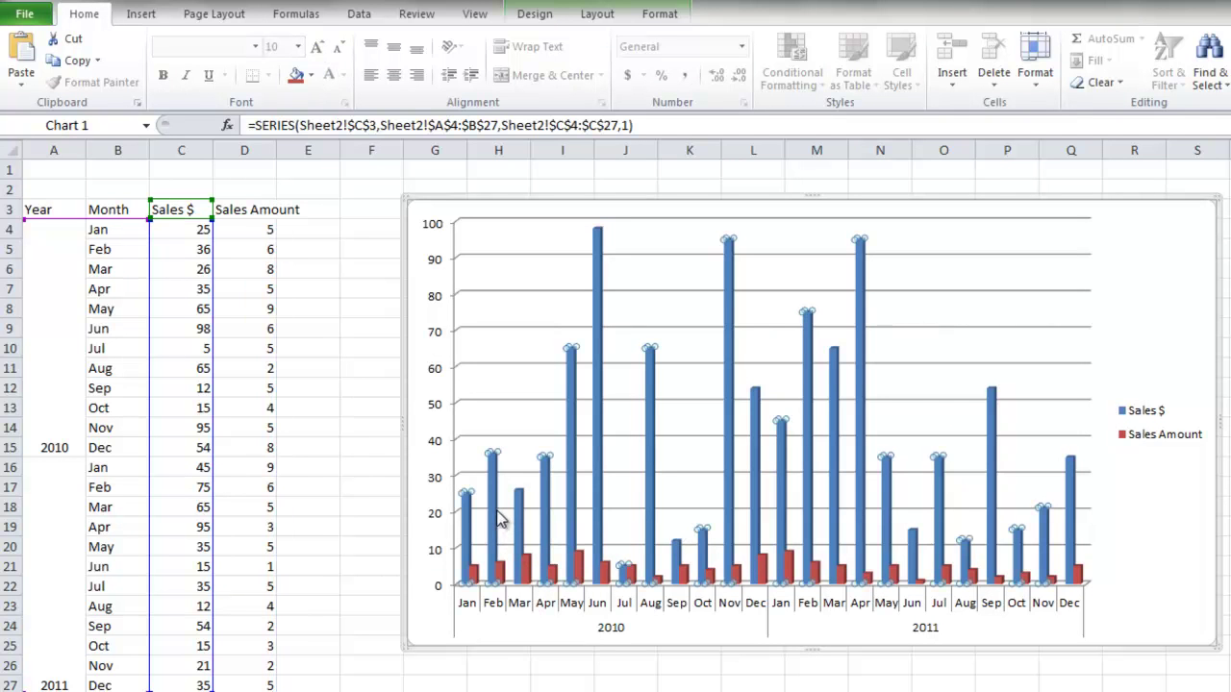
pyautogui.click(537, 577)
pyautogui.click(528, 573)
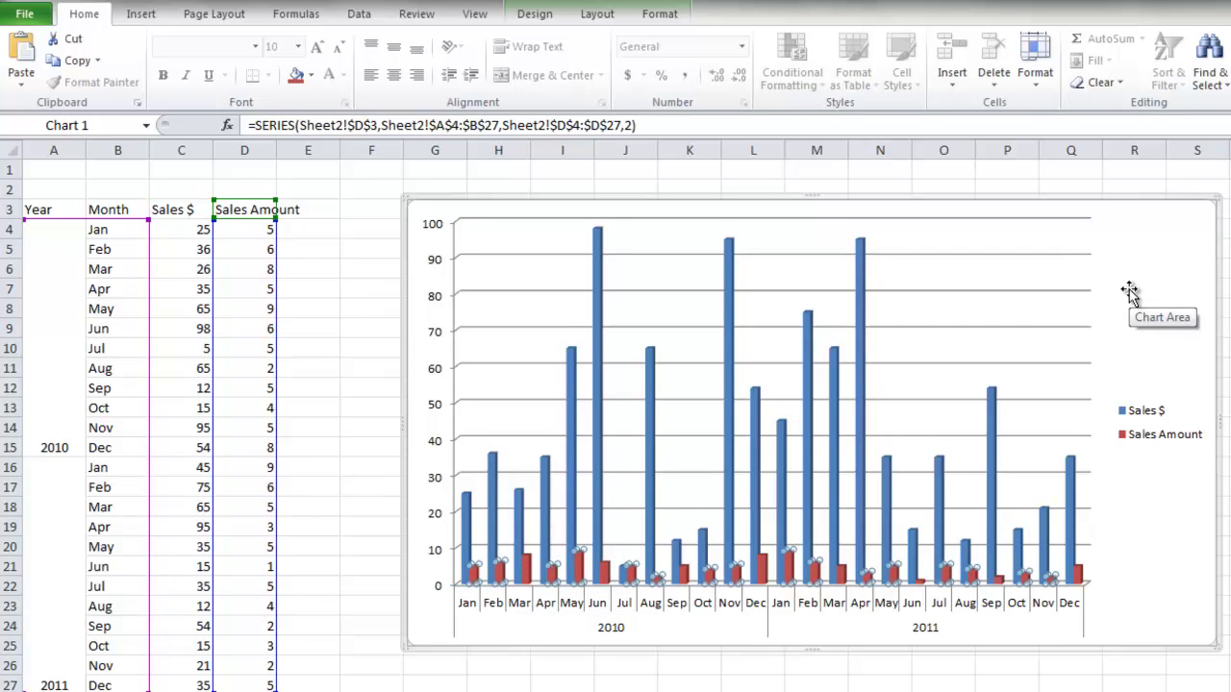
# Apply the chart layout that has a chart title, titles on both axes and a legend beside the plot
pyautogui.click(535, 16)
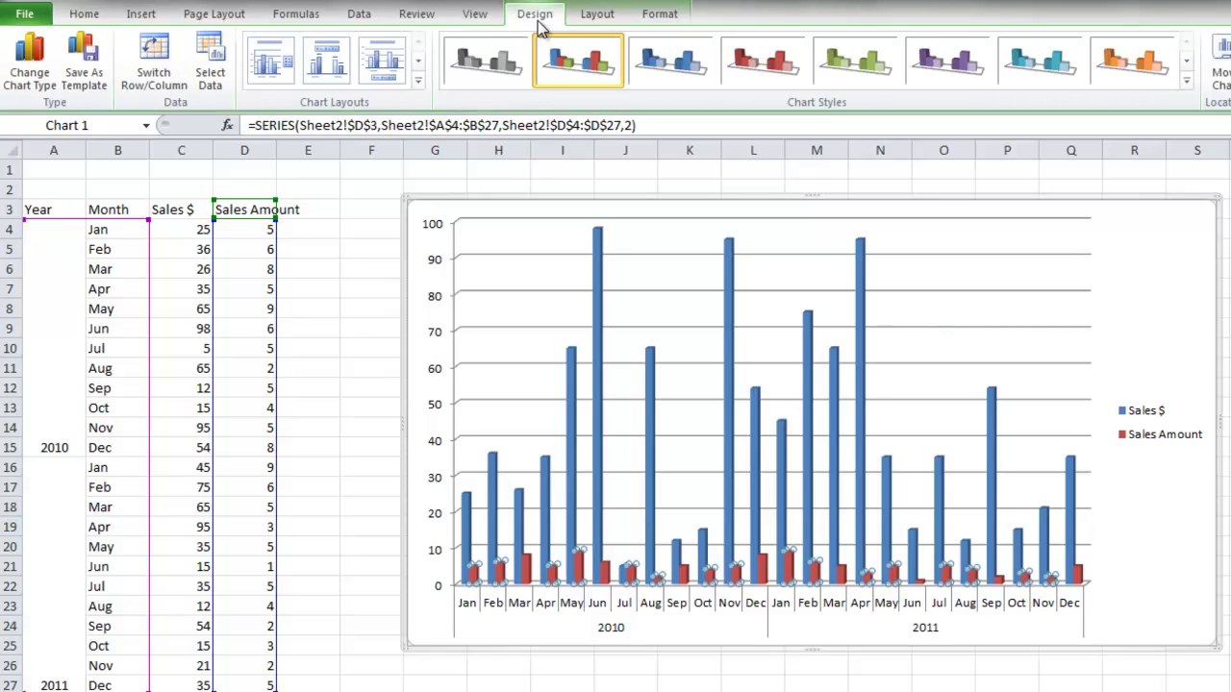
pyautogui.click(423, 79)
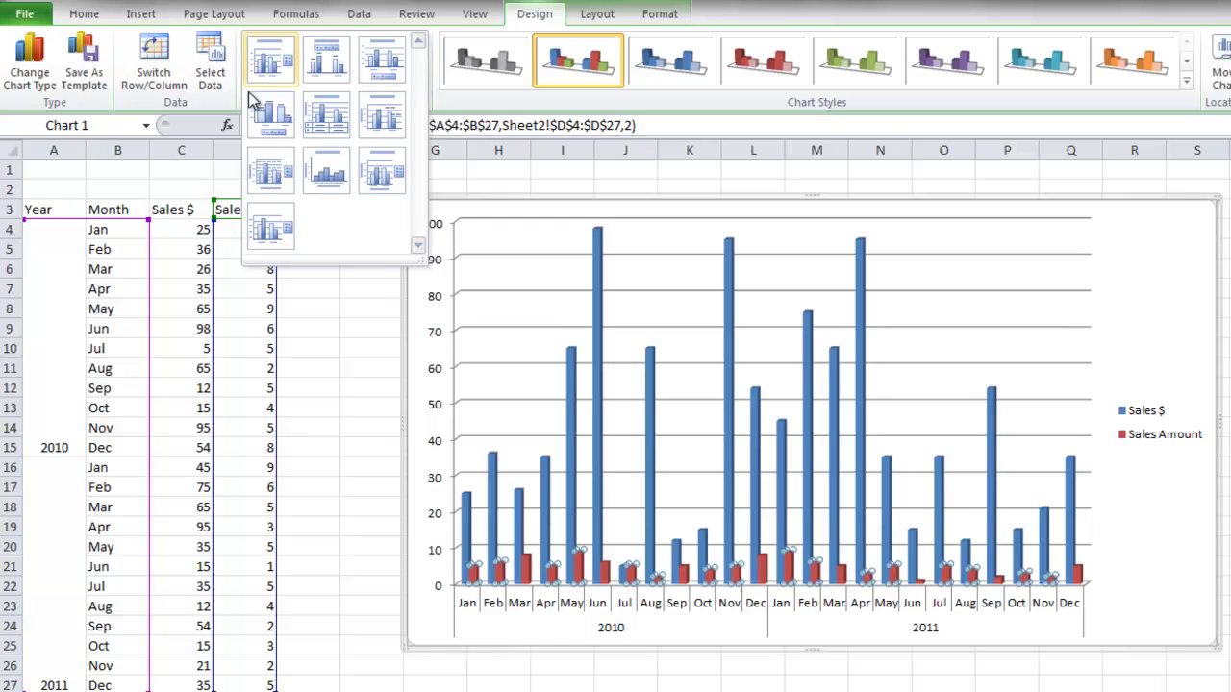
pyautogui.click(385, 175)
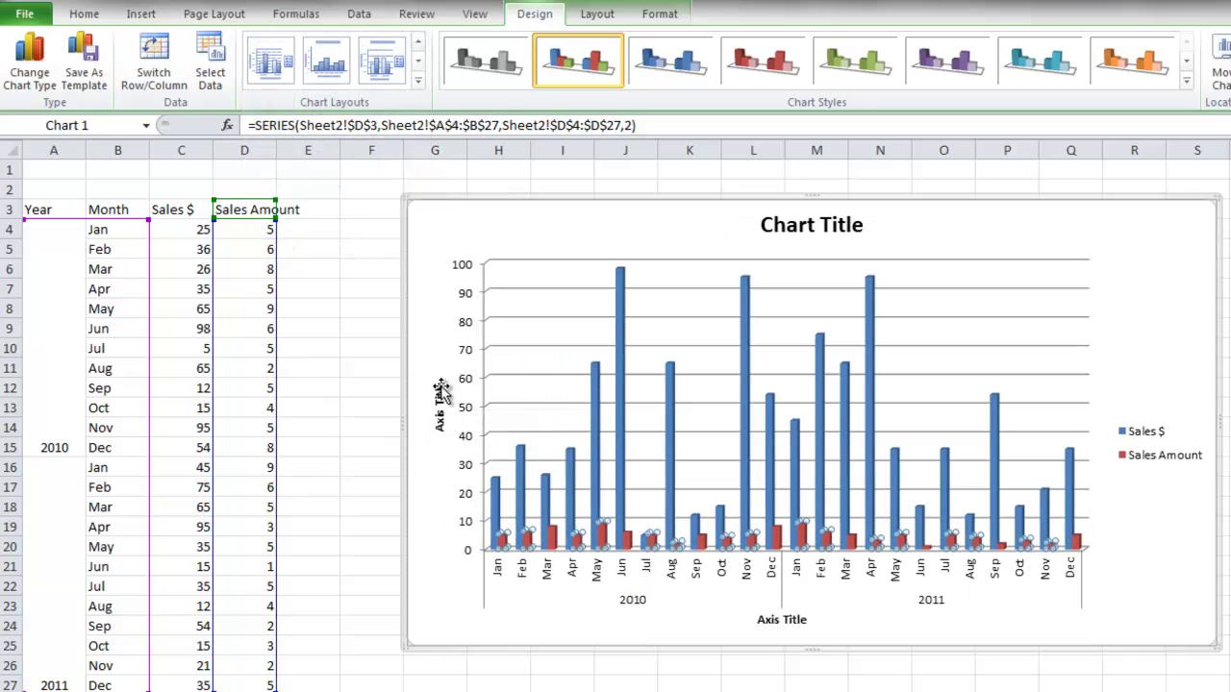
# Replace the horizontal axis title's placeholder text with Sales
pyautogui.click(439, 398)
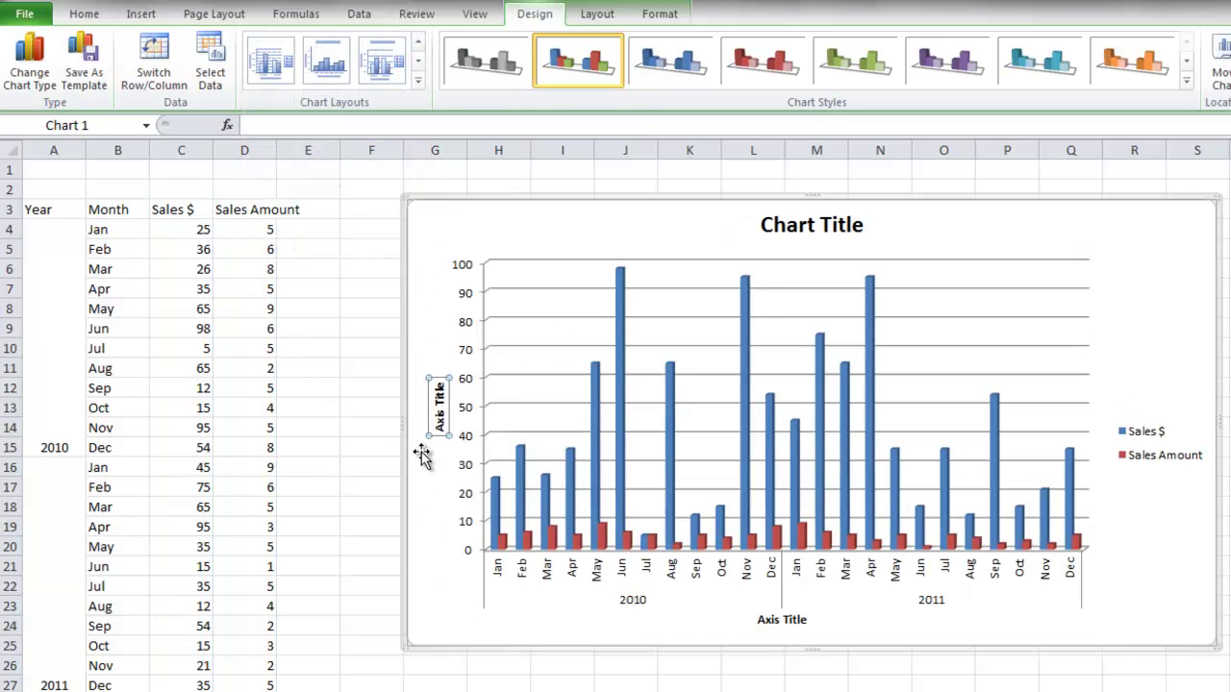
pyautogui.click(789, 621)
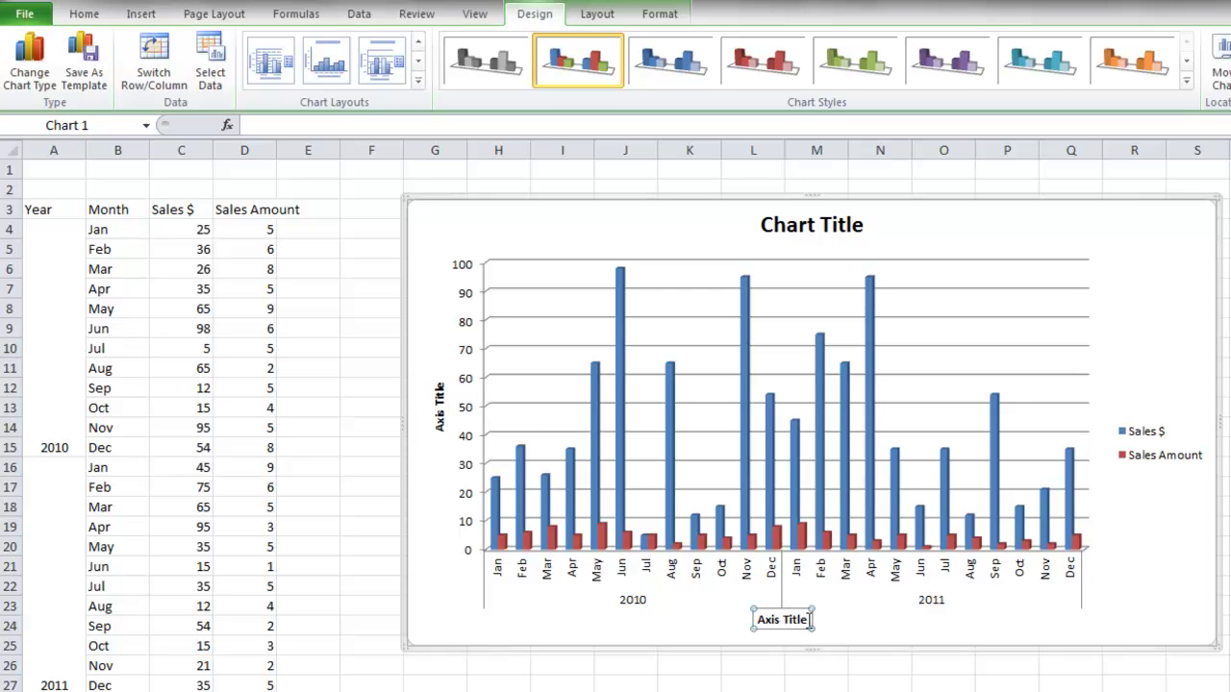
pyautogui.moveTo(808, 621); pyautogui.dragTo(760, 620)
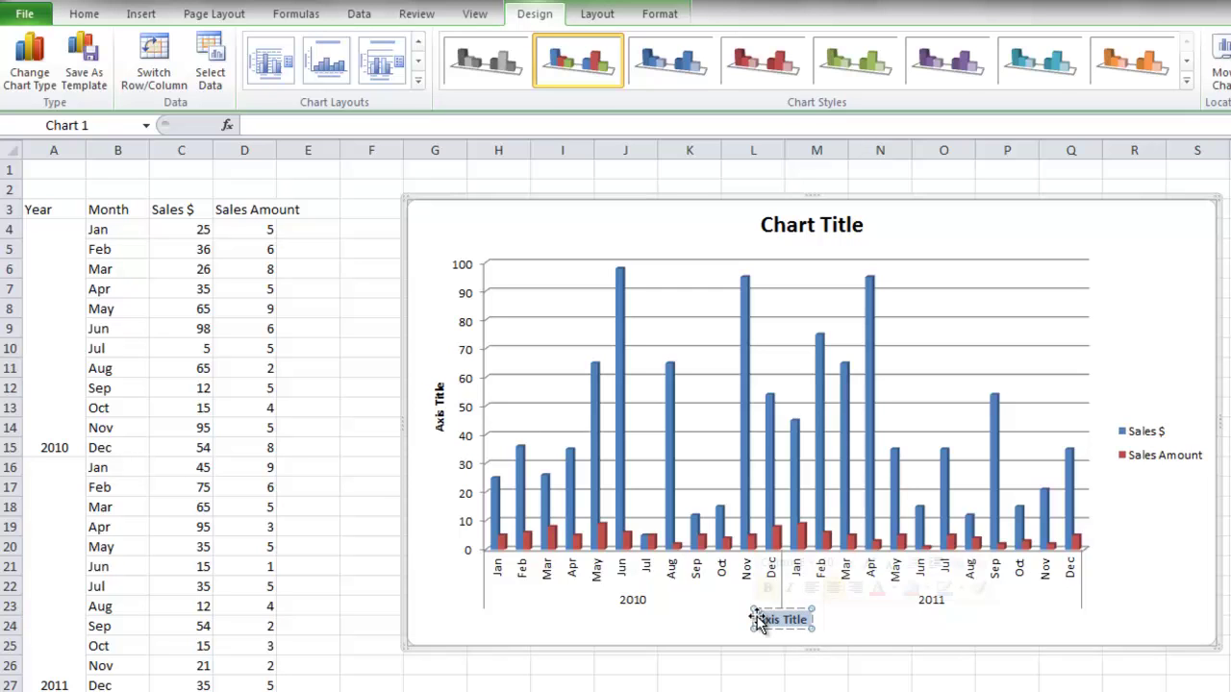
pyautogui.write('sales')
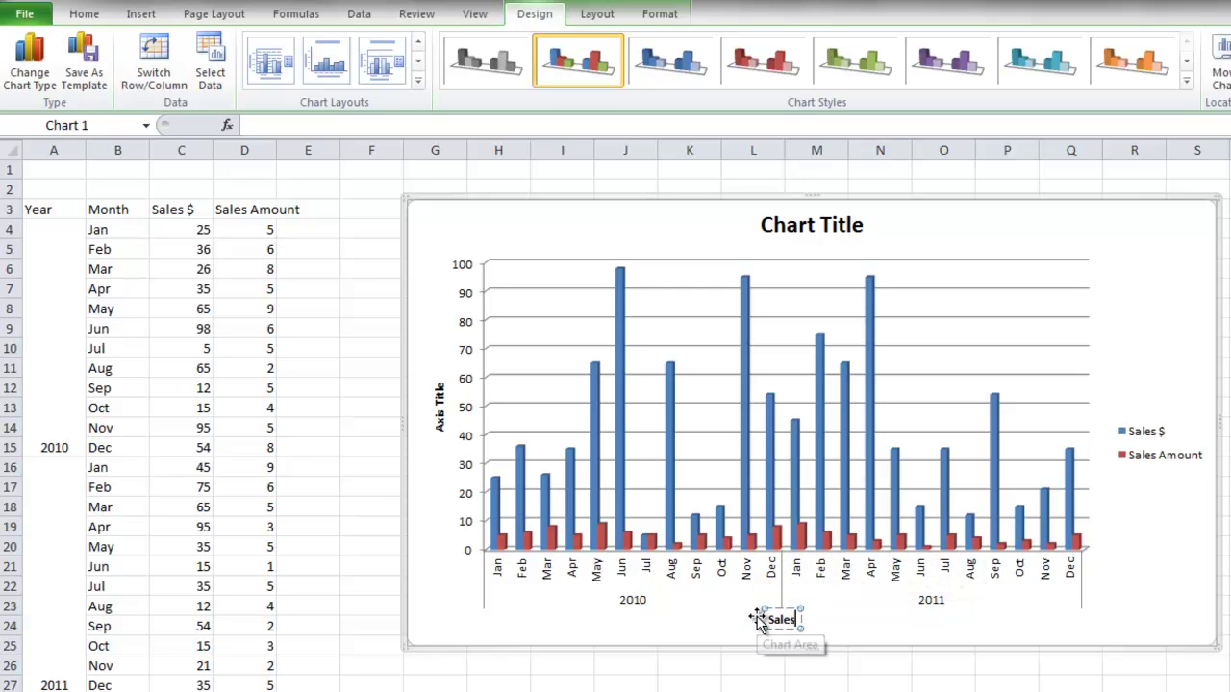
# Replace the vertical axis title's placeholder text with $ Amount
pyautogui.click(438, 411)
pyautogui.moveTo(439, 422); pyautogui.dragTo(436, 375)
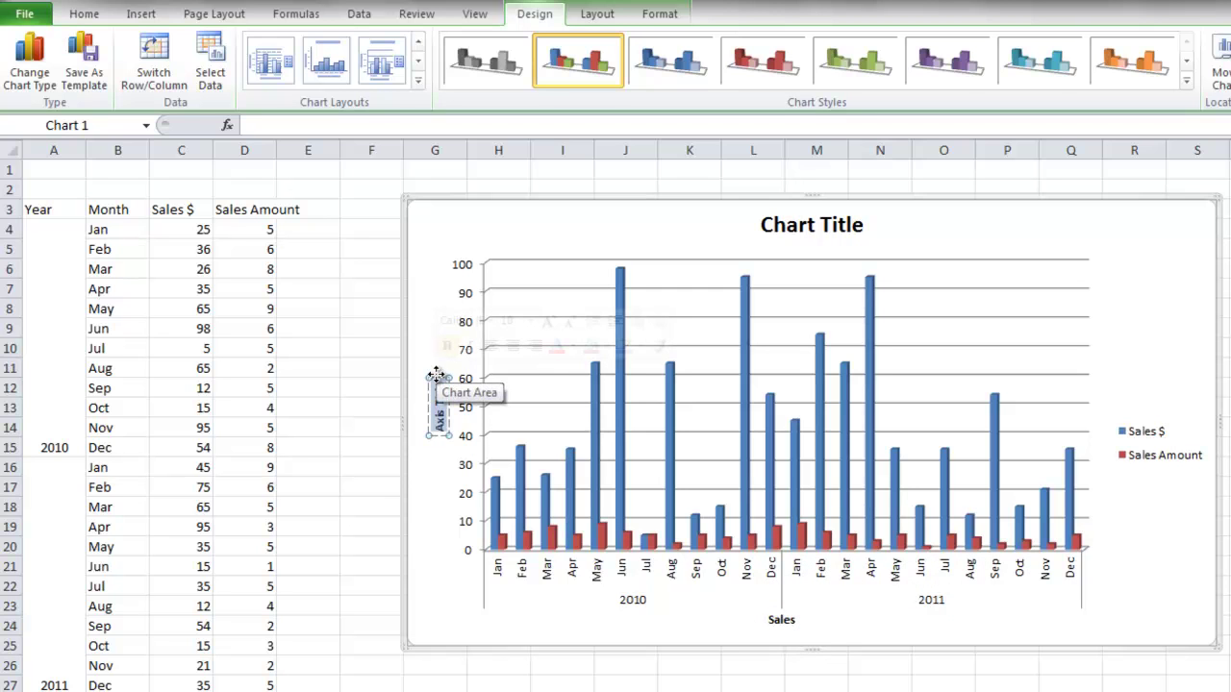
pyautogui.write('Sales')
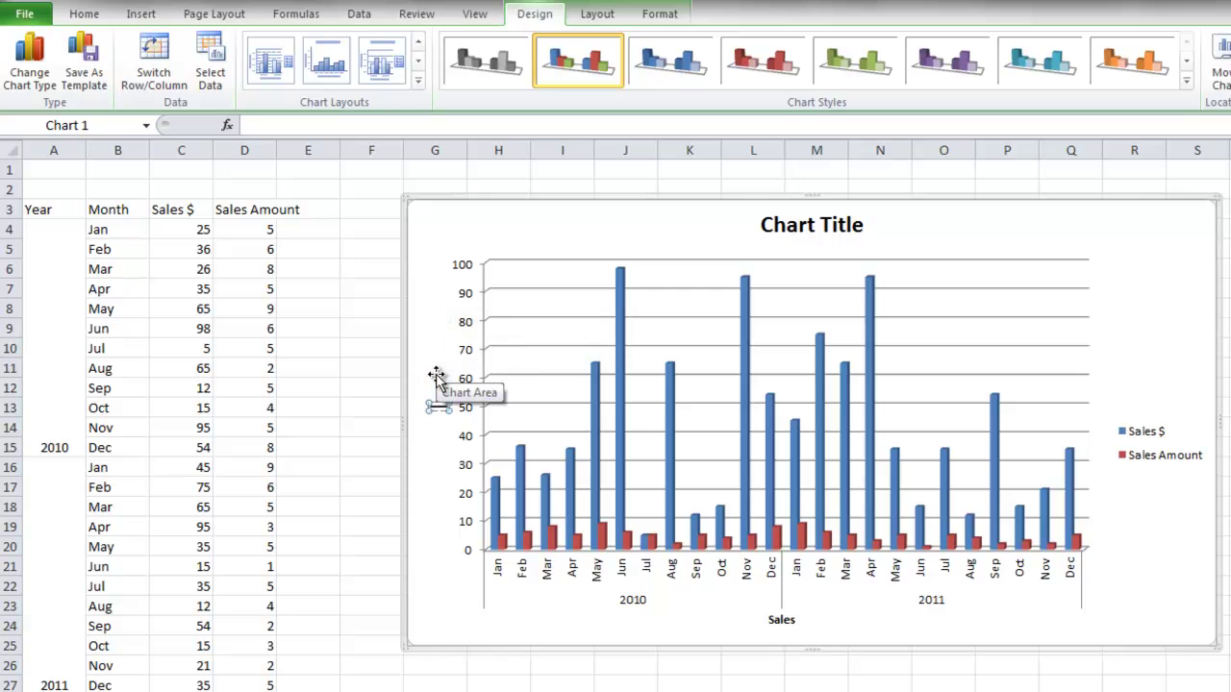
pyautogui.write(' Amount')
pyautogui.click(716, 240)
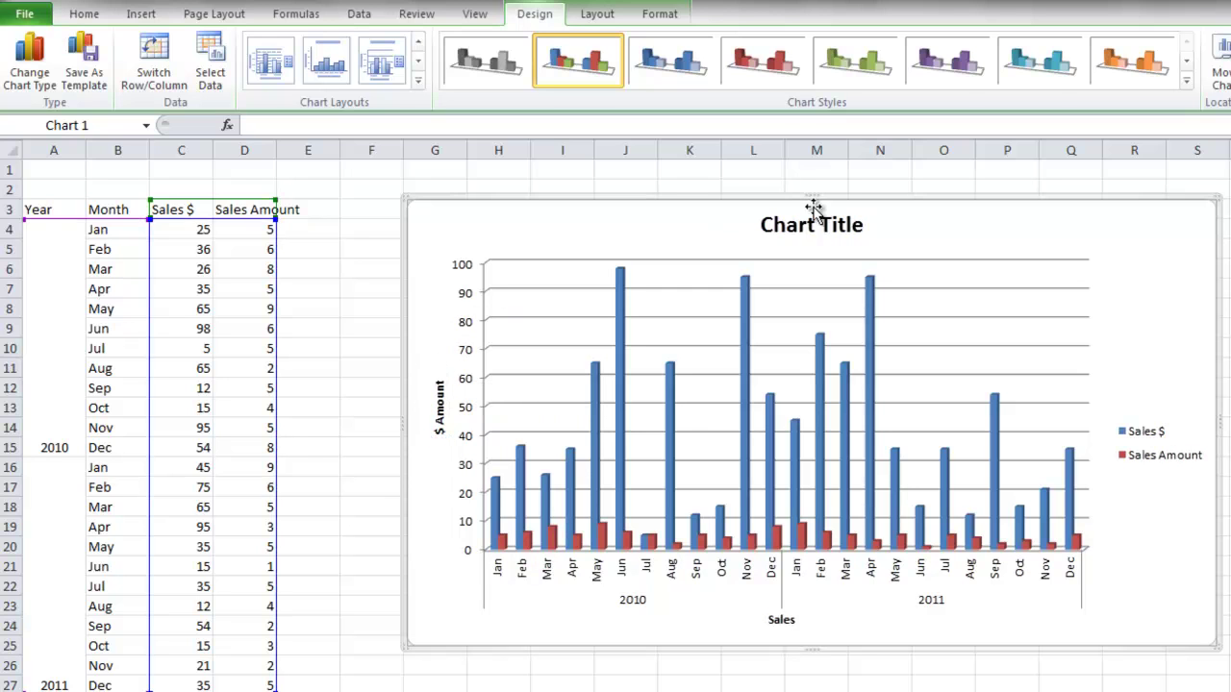
# Replace the chart title's placeholder text with Sales
pyautogui.click(805, 218)
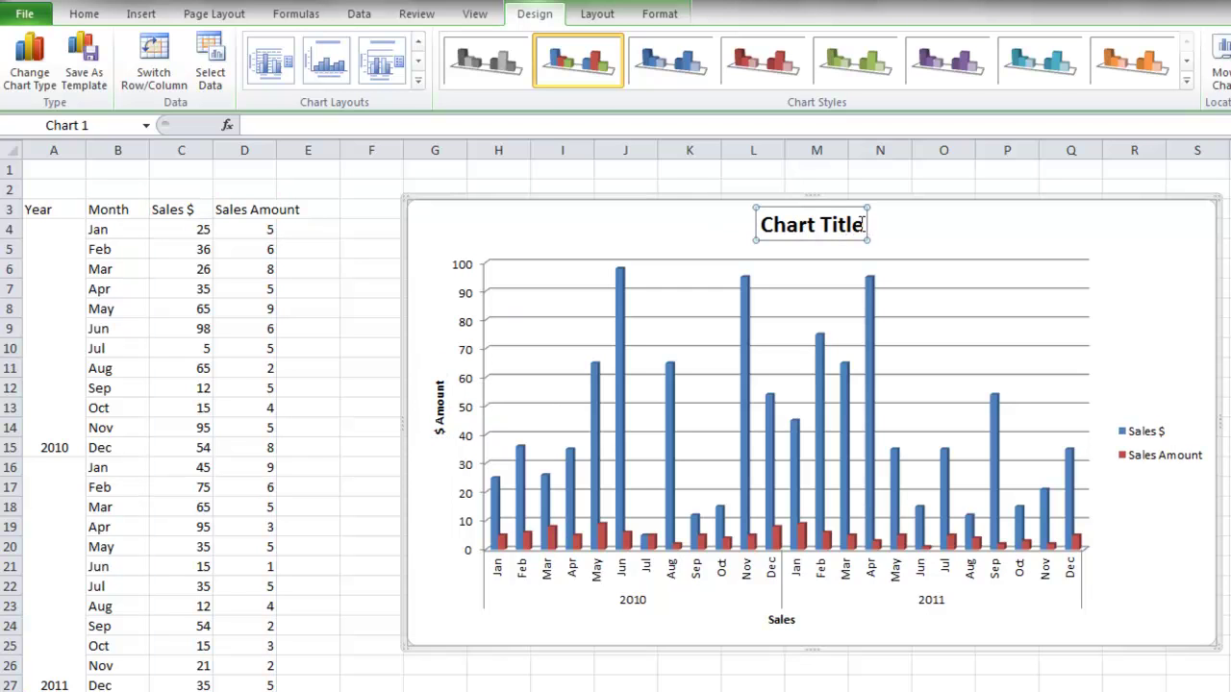
pyautogui.moveTo(859, 224); pyautogui.dragTo(747, 225)
pyautogui.write('Sales')
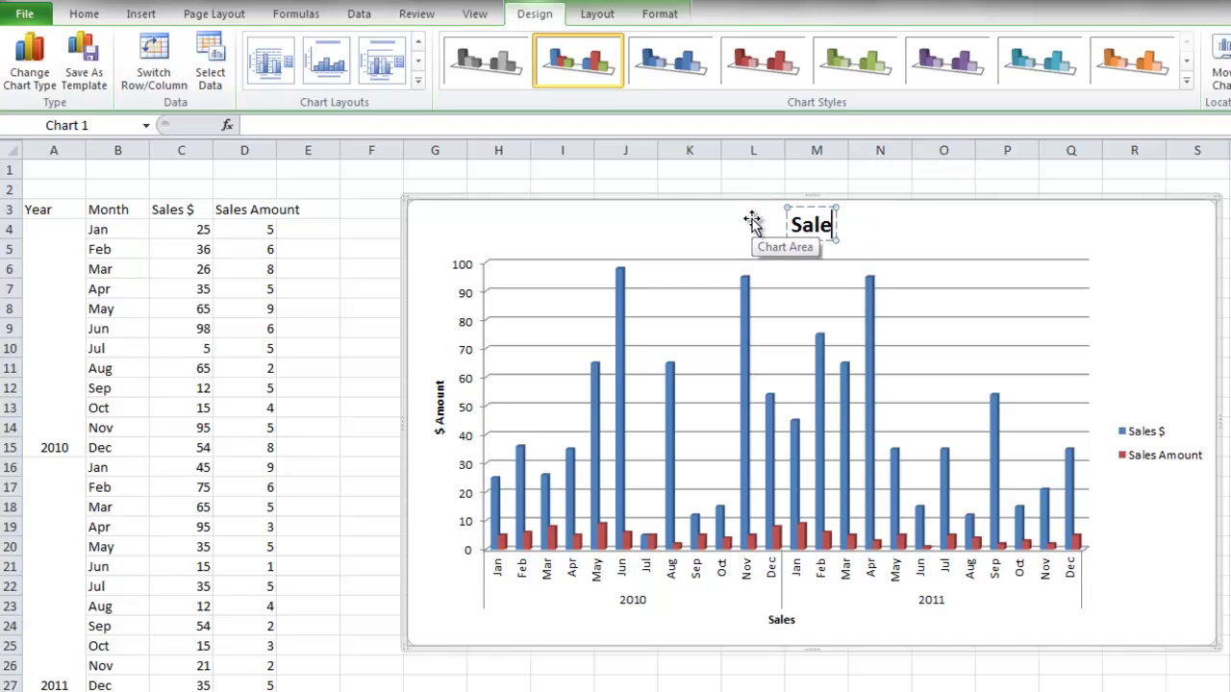
pyautogui.click(885, 225)
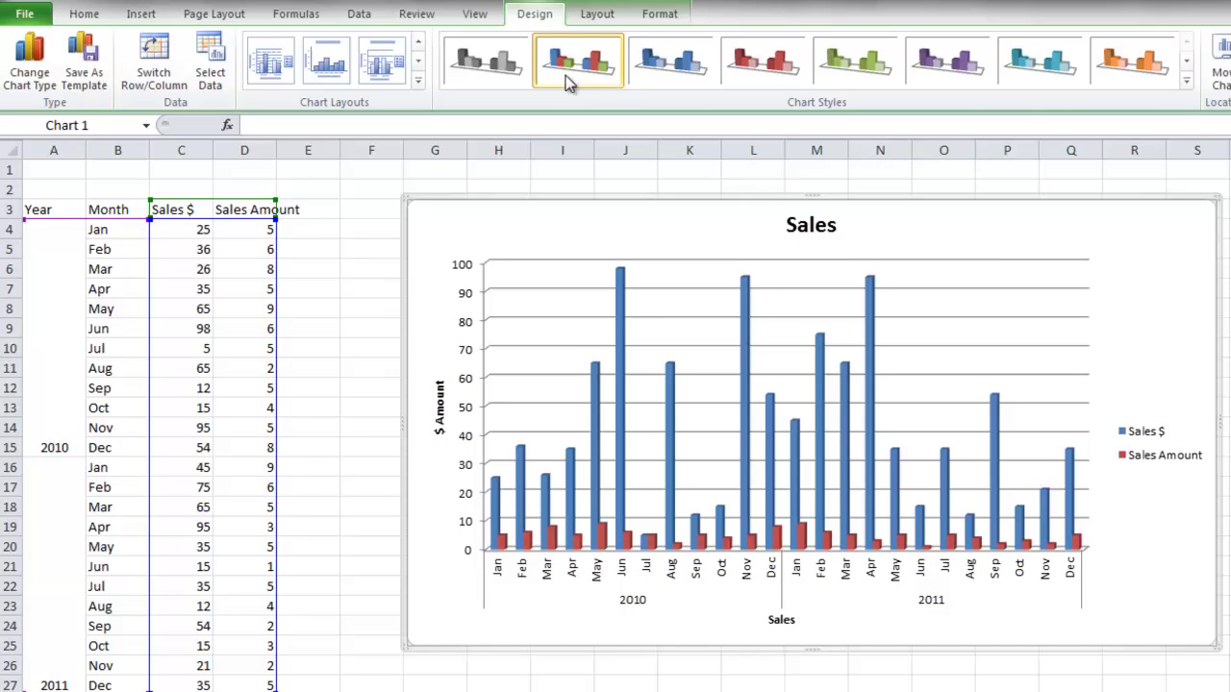
# Format the Sales $ data series with a solid black fill
pyautogui.moveTo(623, 320)
pyautogui.click(624, 320)
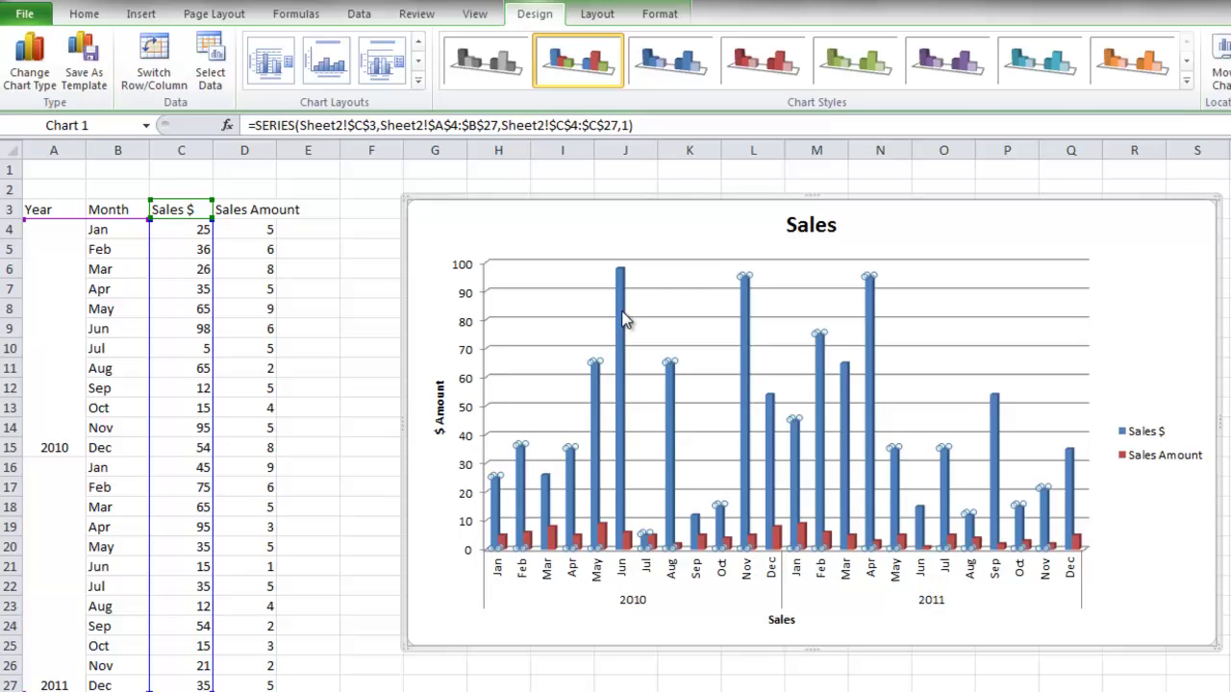
pyautogui.rightClick(623, 319)
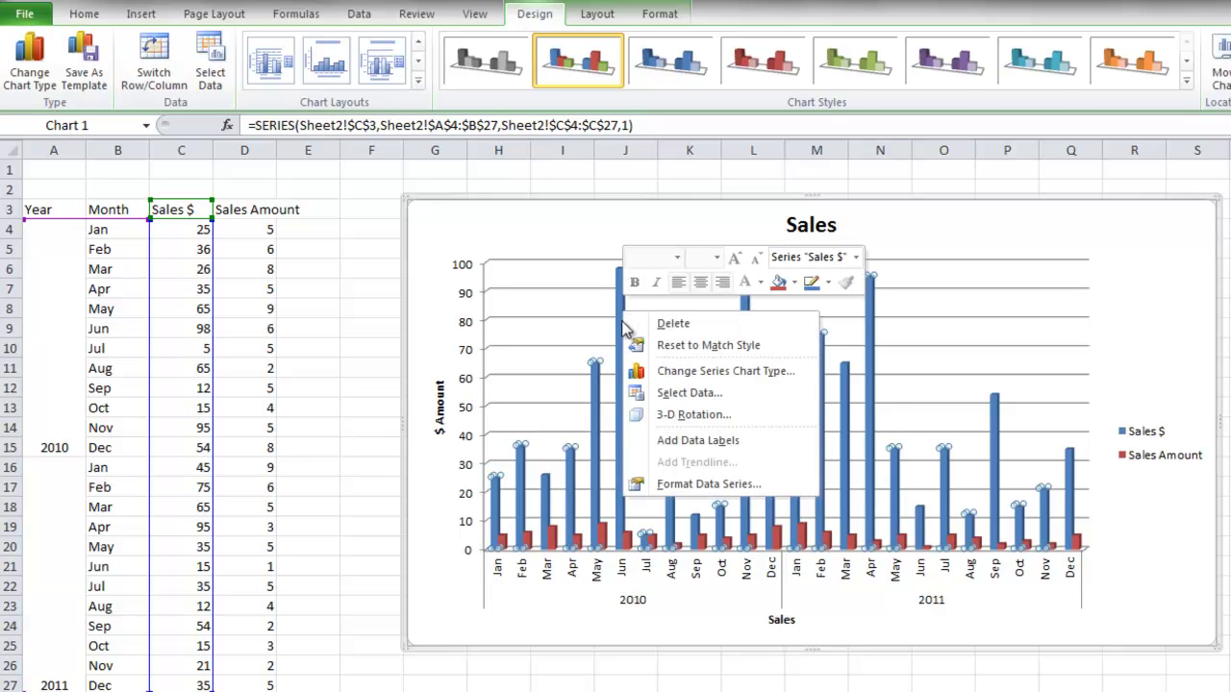
pyautogui.click(688, 486)
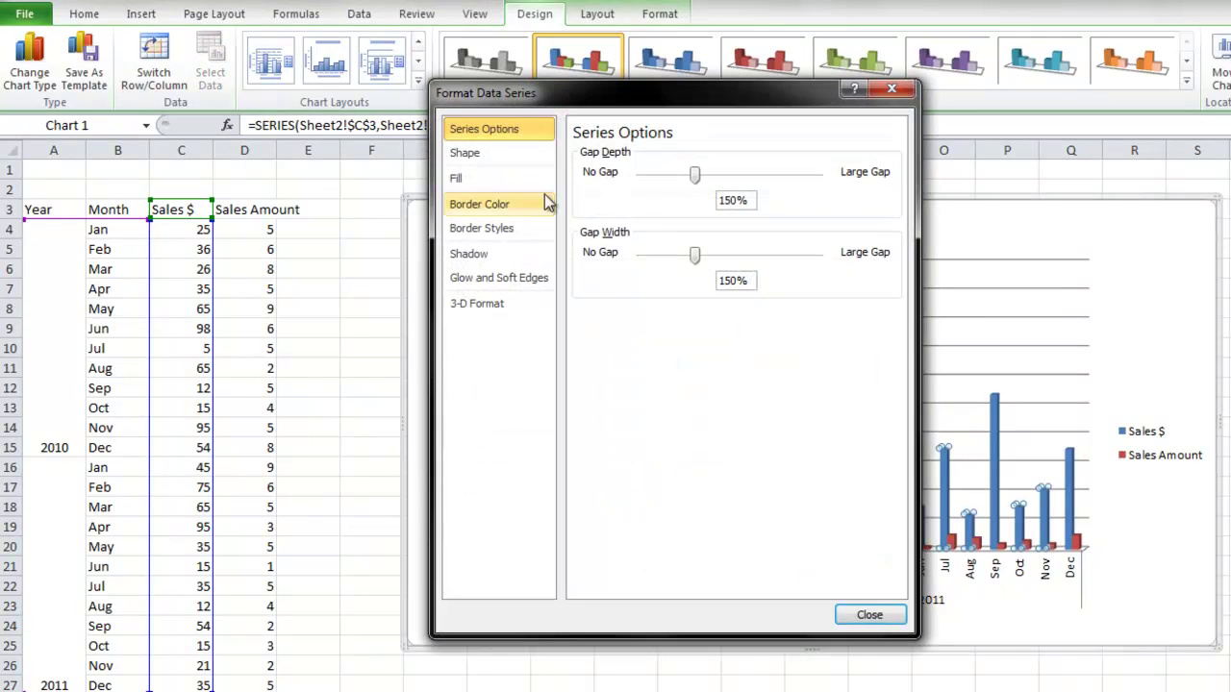
pyautogui.moveTo(615, 96); pyautogui.dragTo(223, 68)
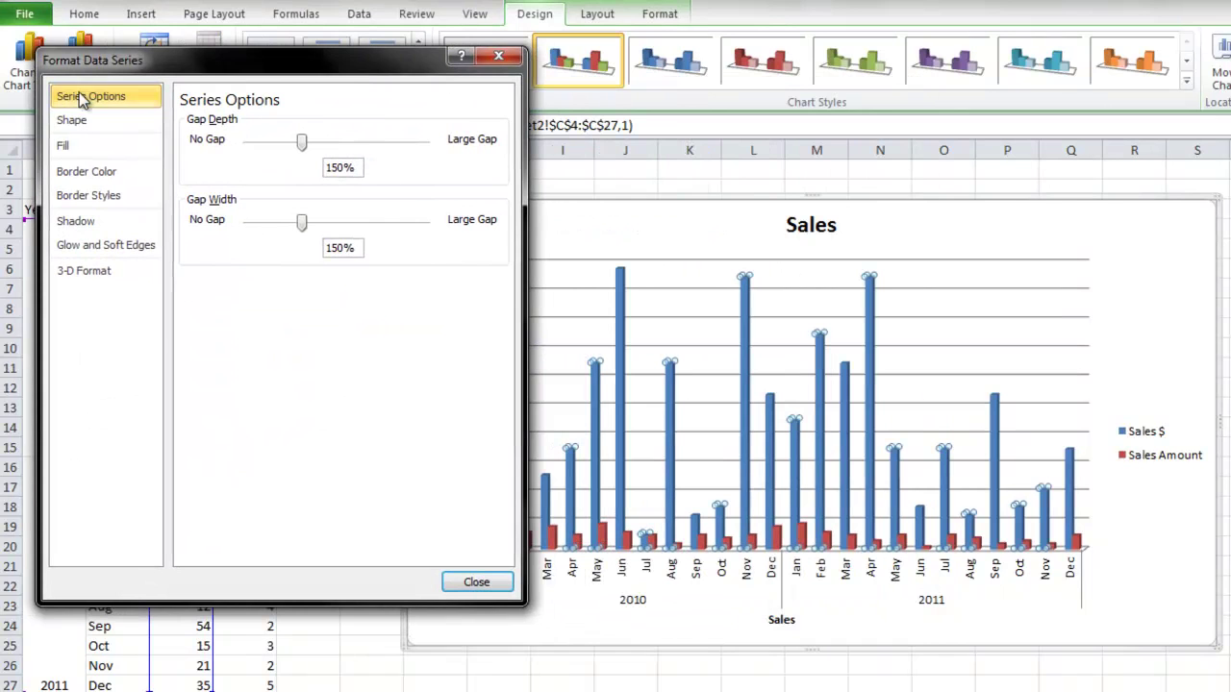
pyautogui.click(102, 152)
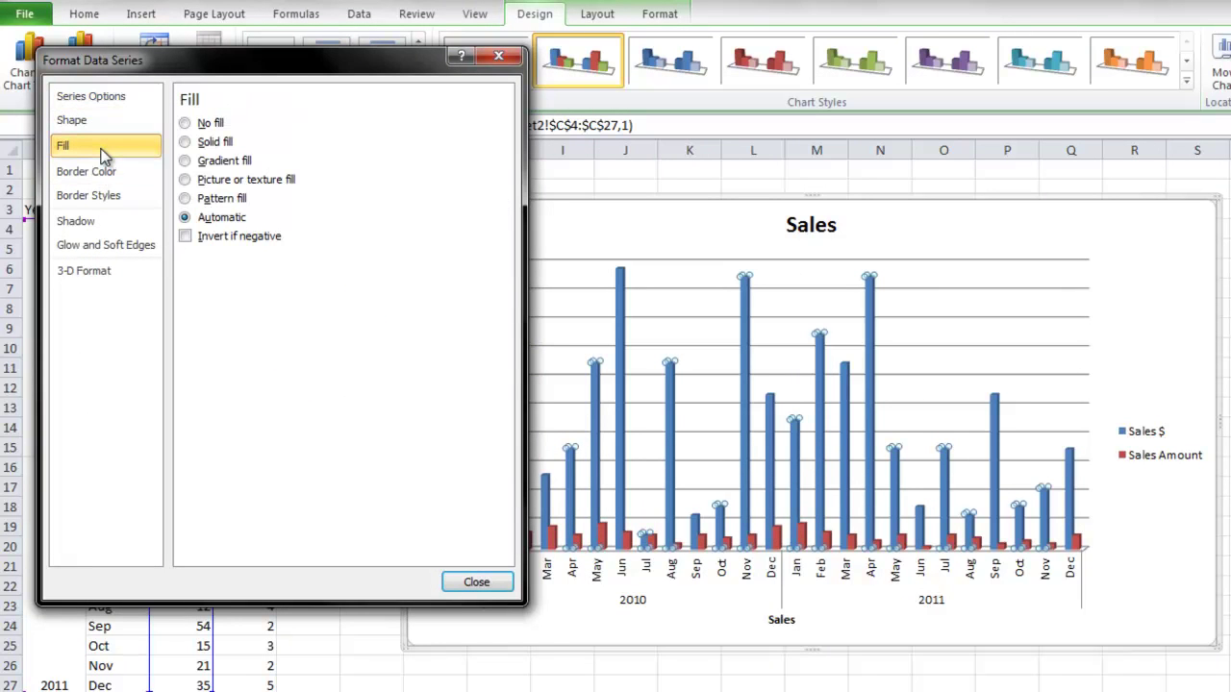
pyautogui.click(186, 143)
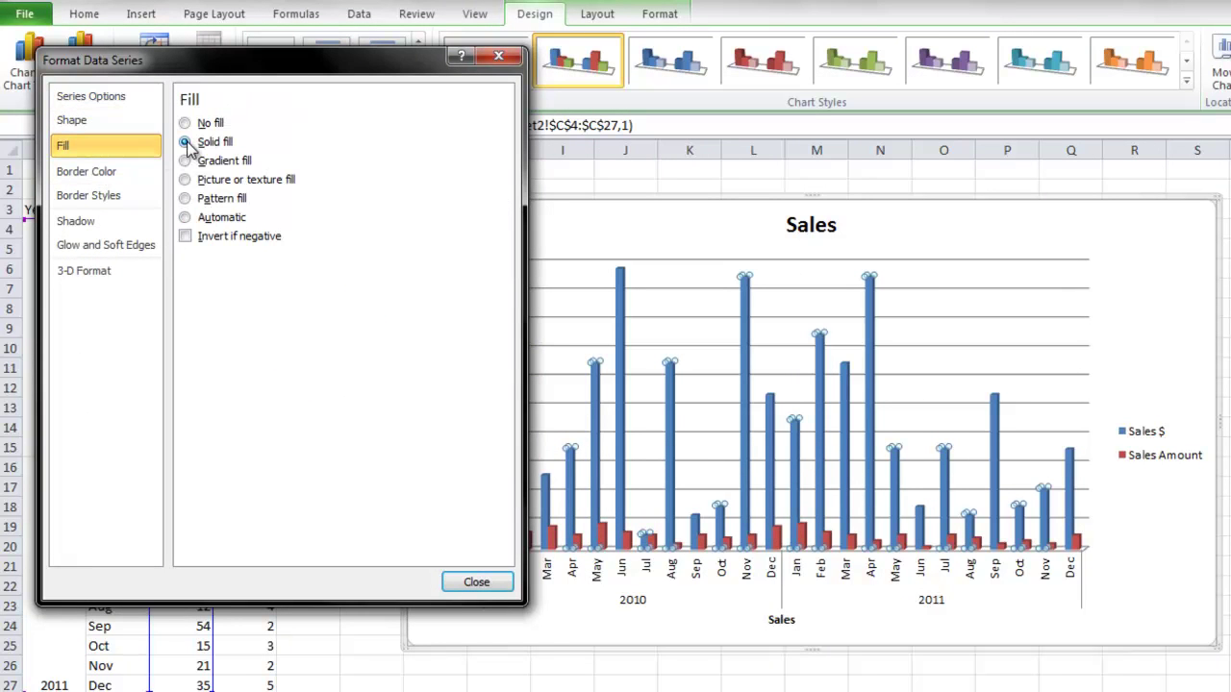
pyautogui.click(274, 291)
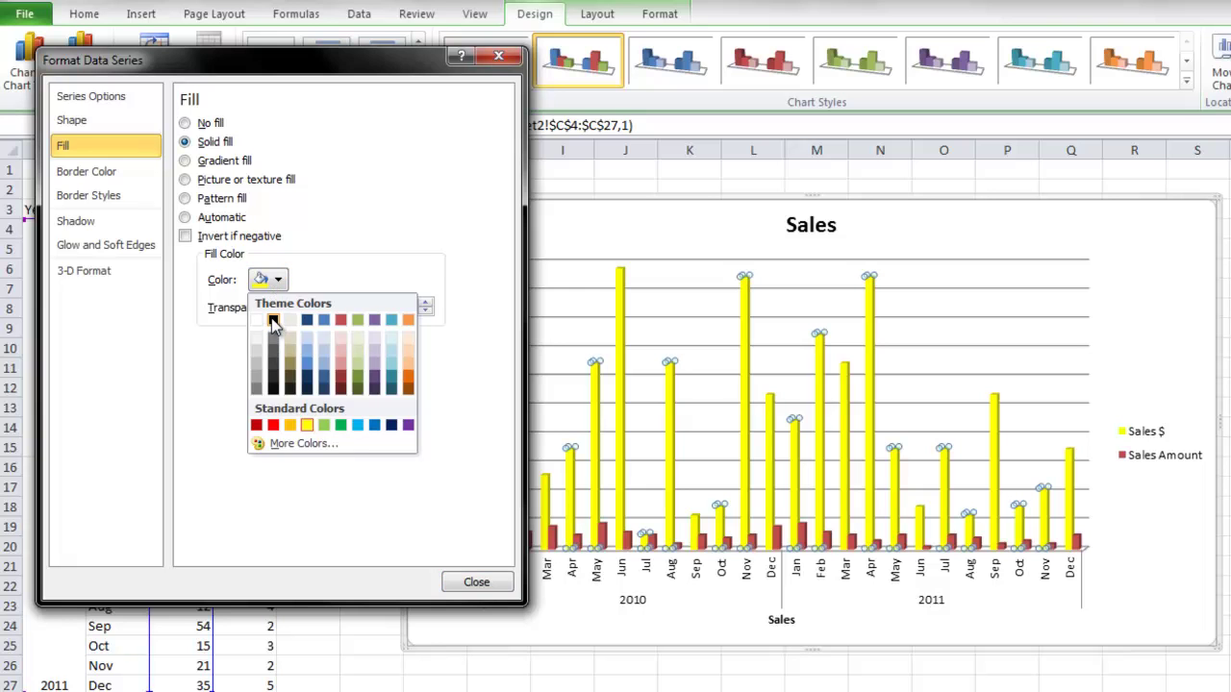
pyautogui.click(273, 319)
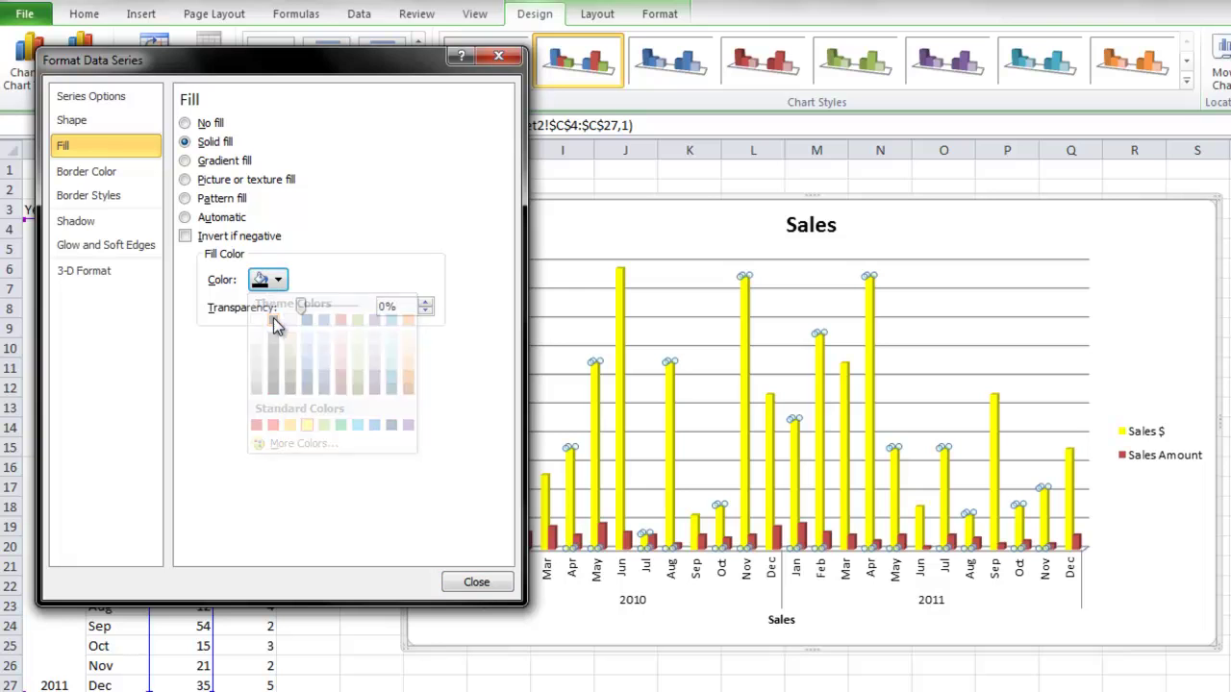
pyautogui.click(475, 582)
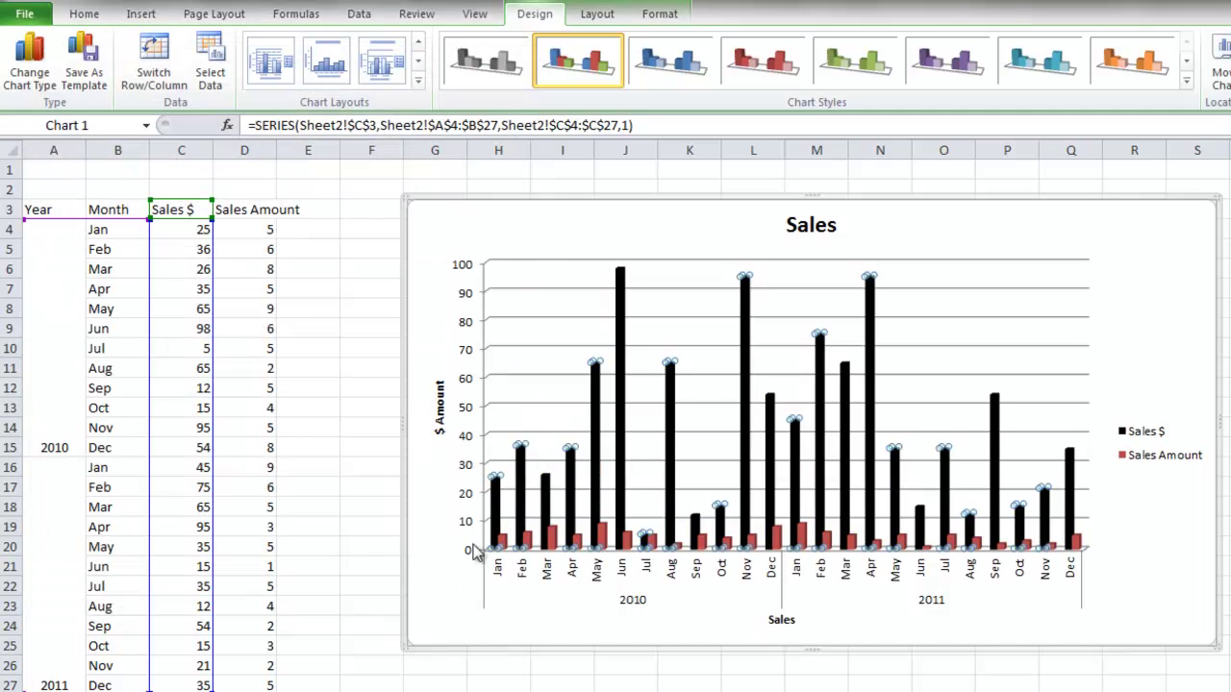
# Give only the June 2010 column of the Sales $ series a solid yellow fill and deselect it
pyautogui.click(624, 352)
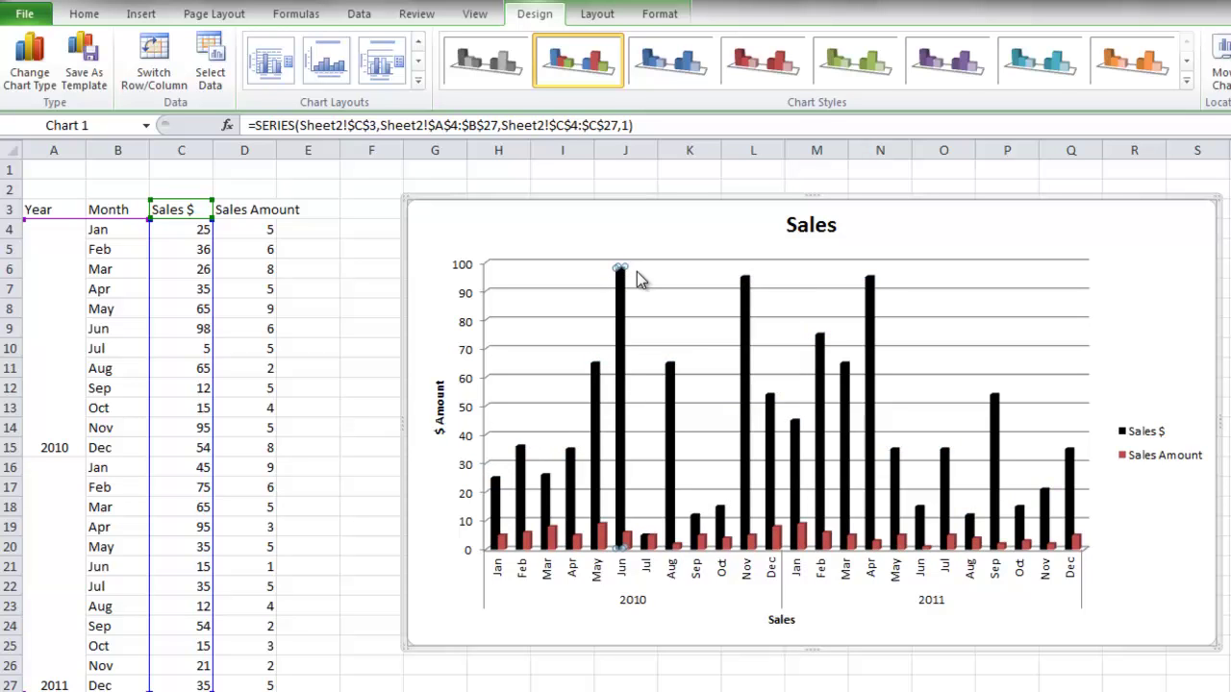
pyautogui.moveTo(618, 276)
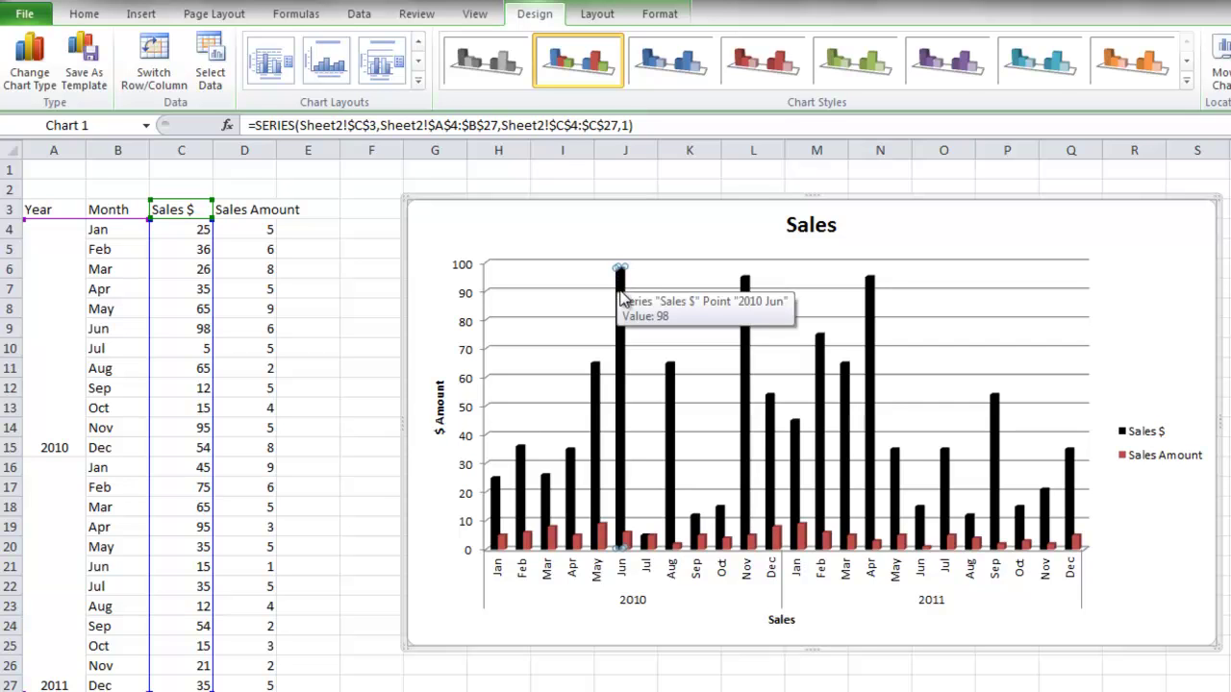
pyautogui.rightClick(622, 294)
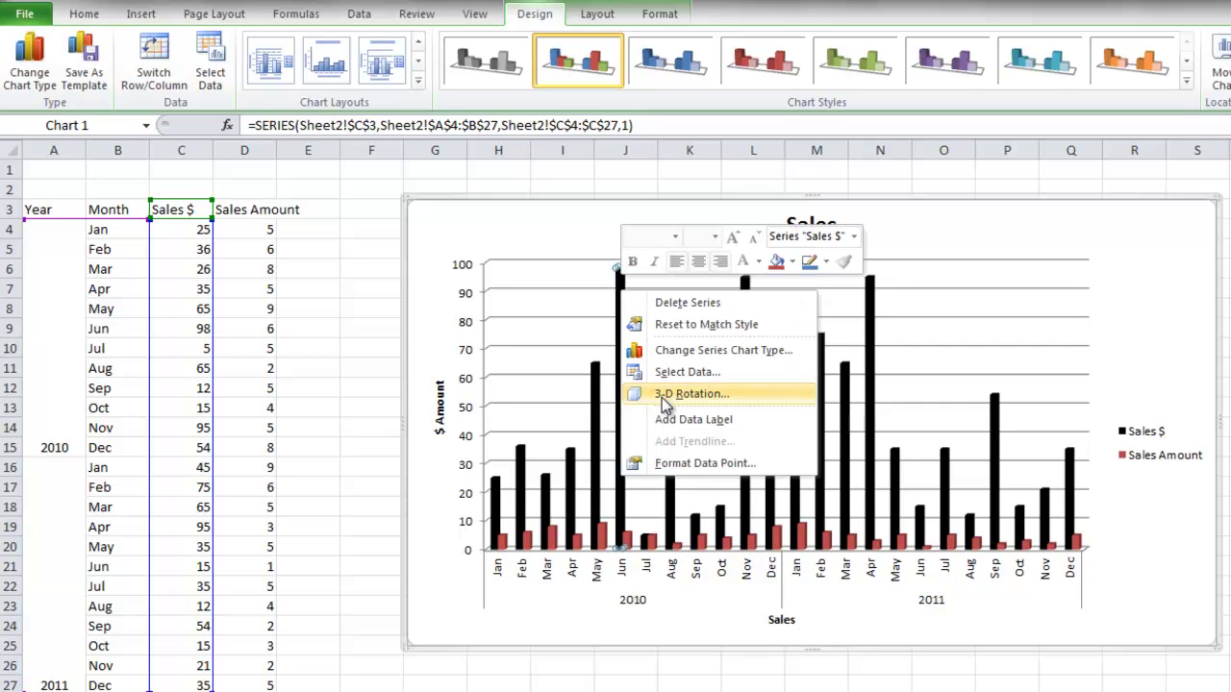
pyautogui.click(672, 463)
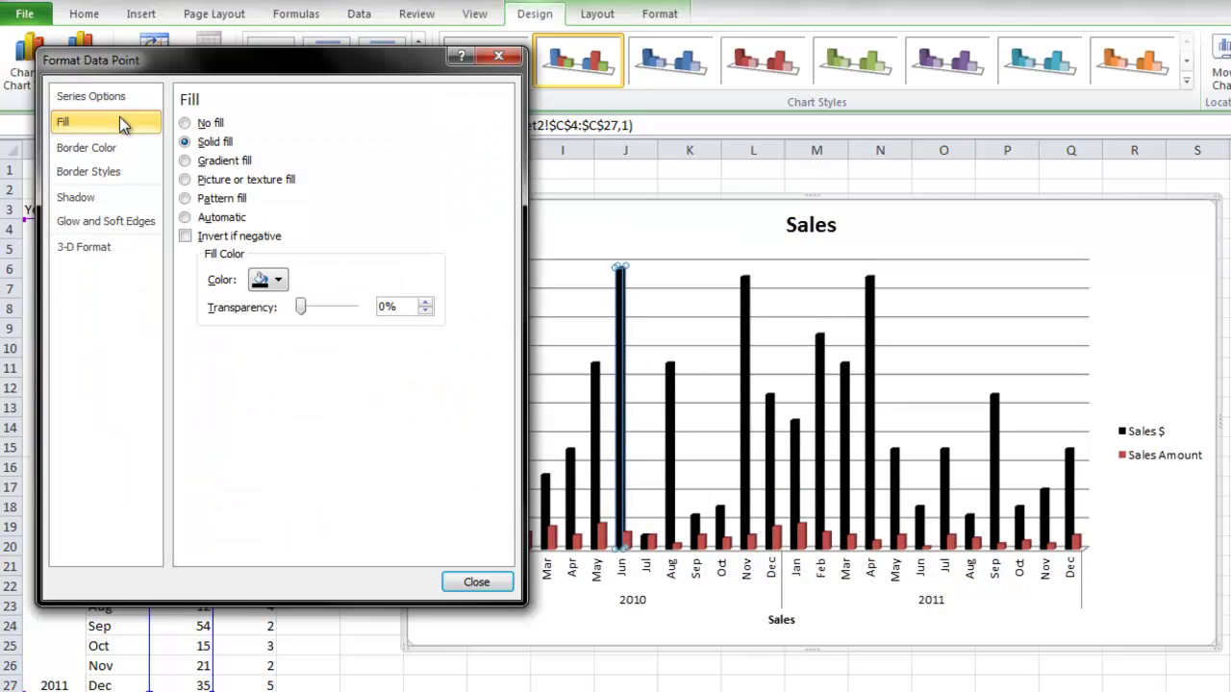
pyautogui.click(270, 288)
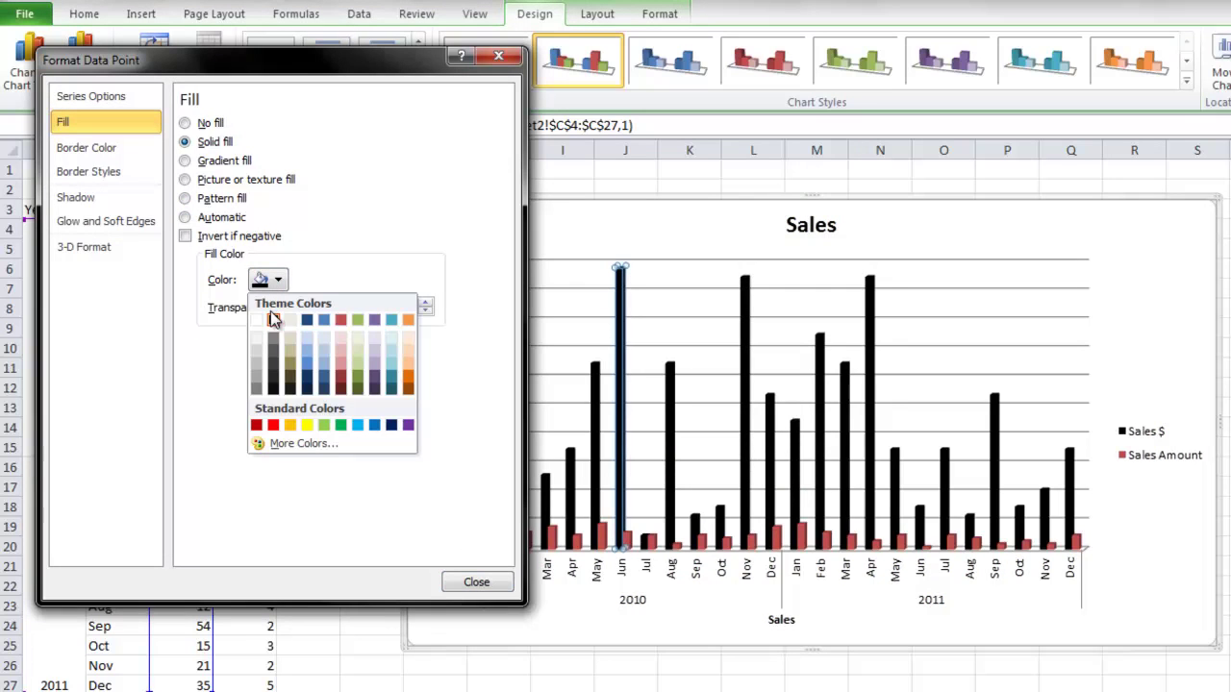
pyautogui.click(307, 421)
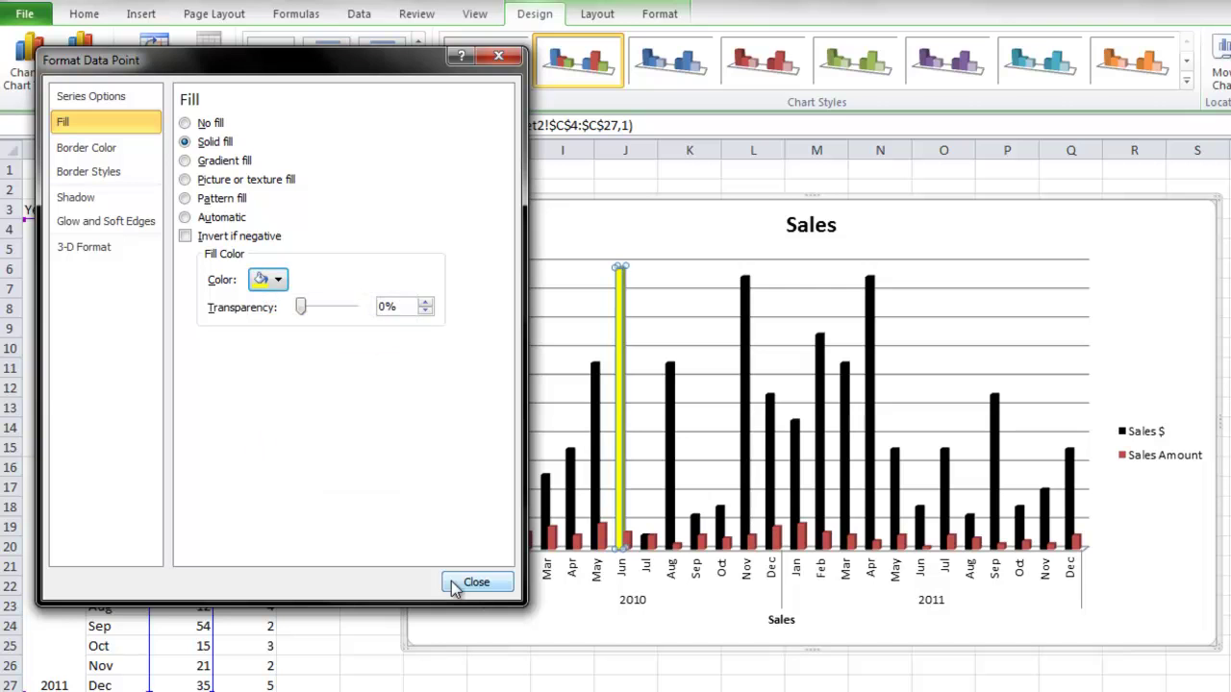
pyautogui.click(477, 583)
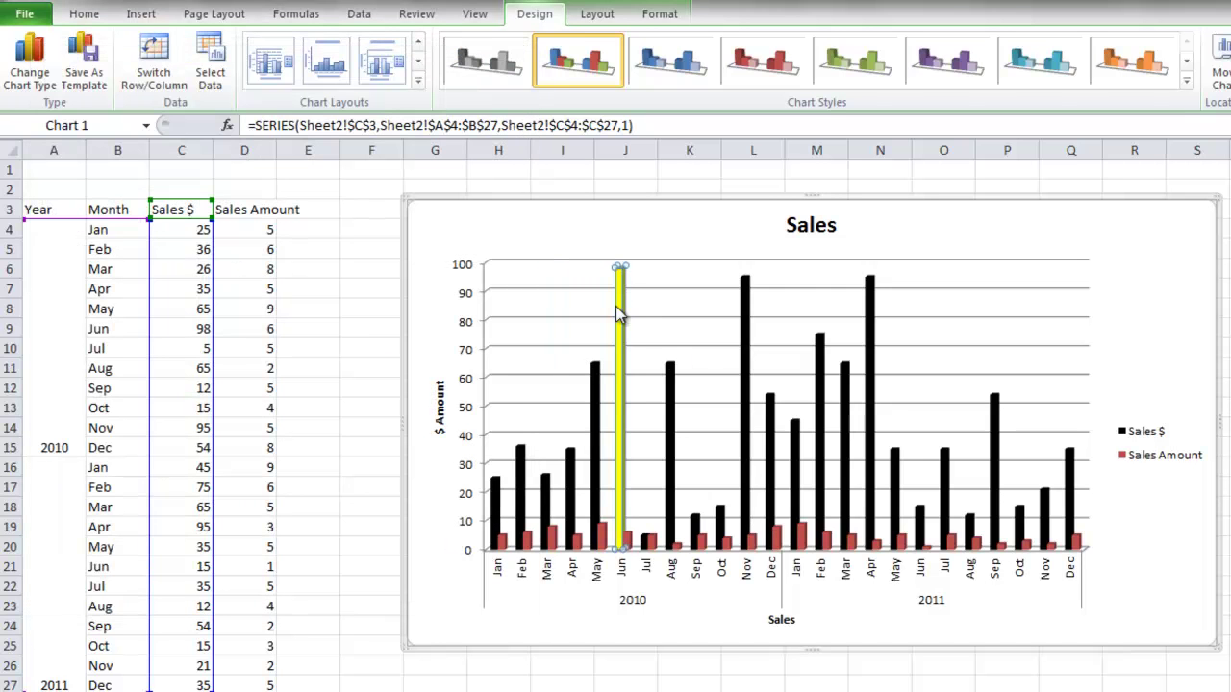
pyautogui.moveTo(618, 312)
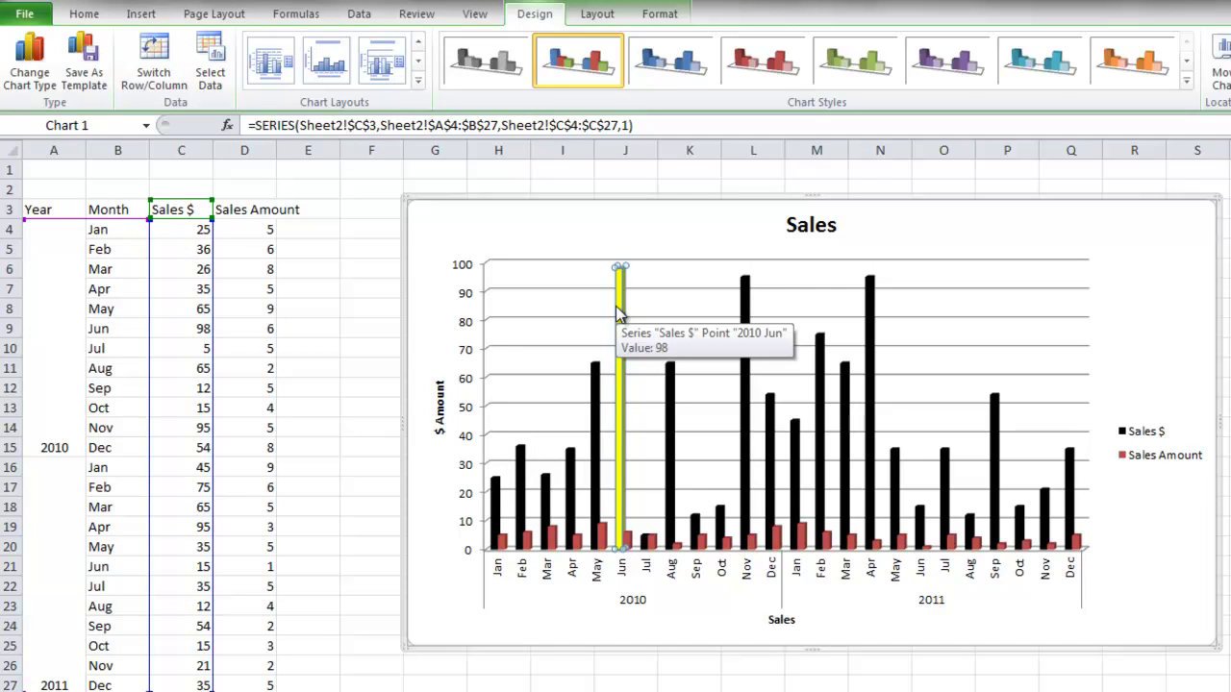
pyautogui.click(825, 342)
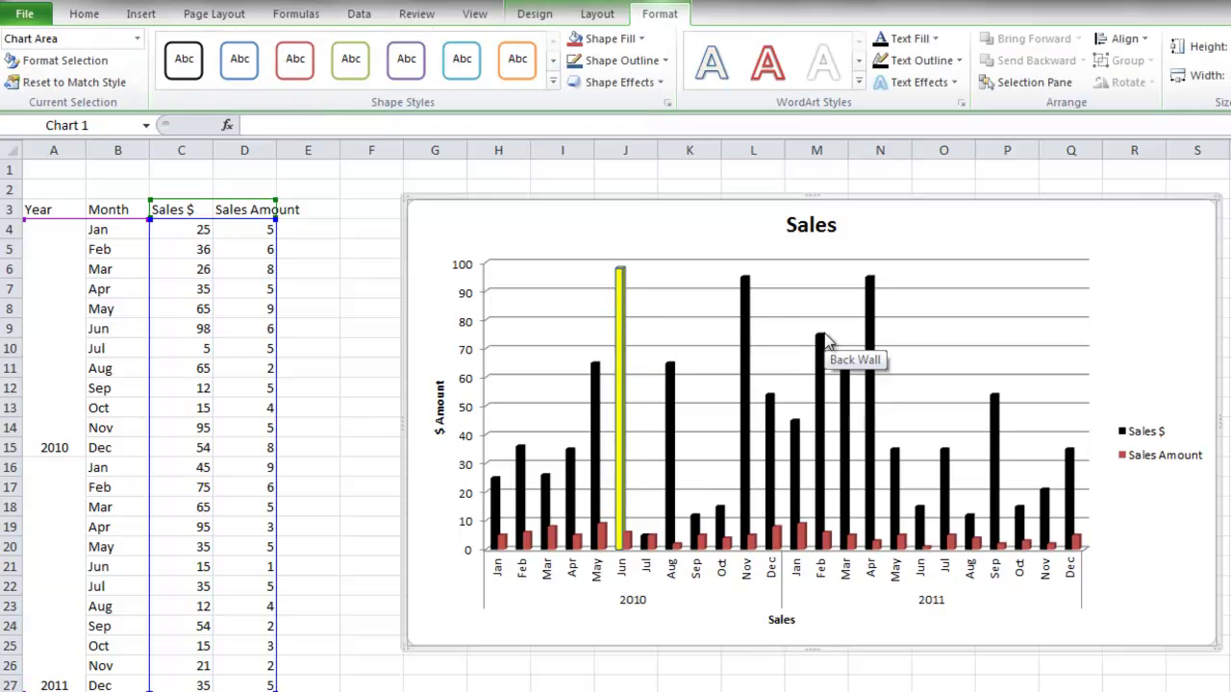